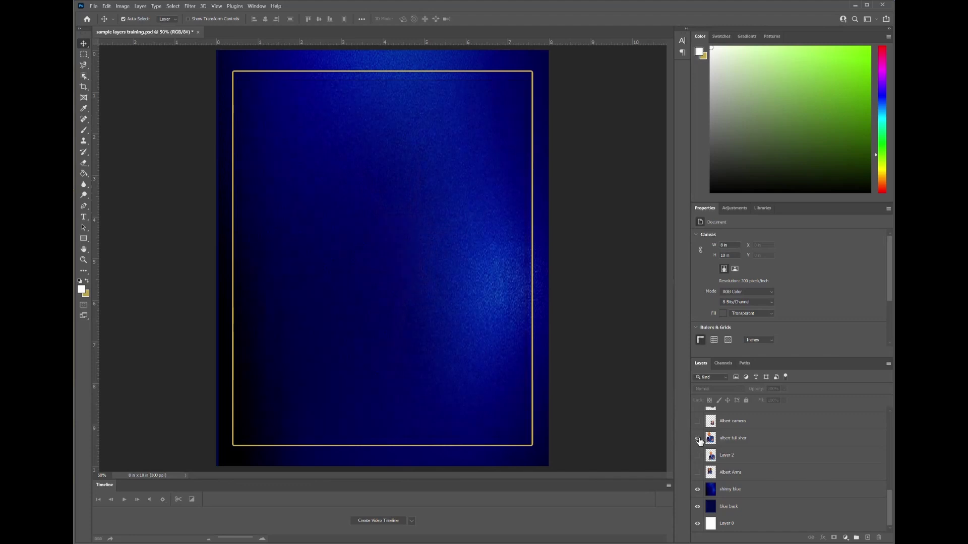
Show the full-shot portrait layer and the camera portrait layer over the blue background, previewing the golf layer in between.
left_click(698, 438)
scroll(801, 458, "up", 3)
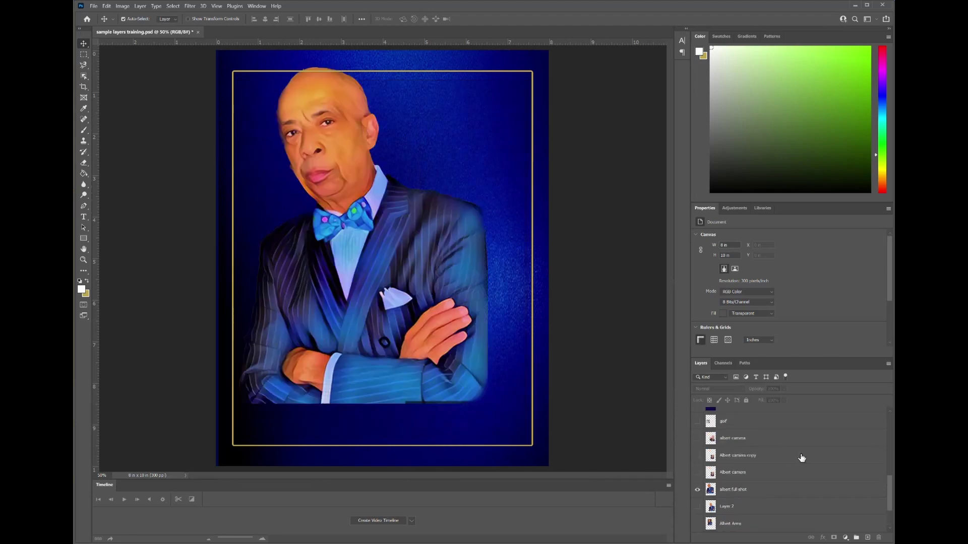
scroll(801, 458, "up", 1)
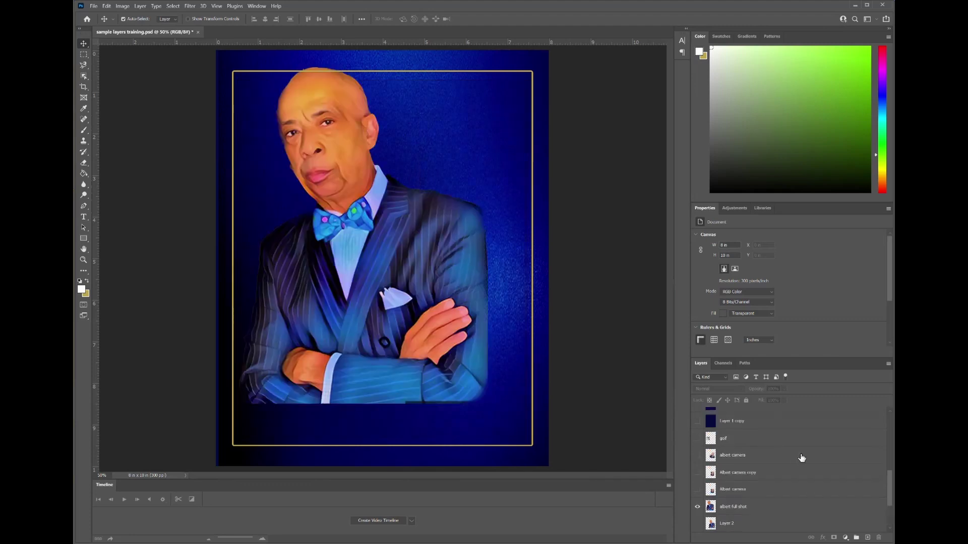
left_click(698, 439)
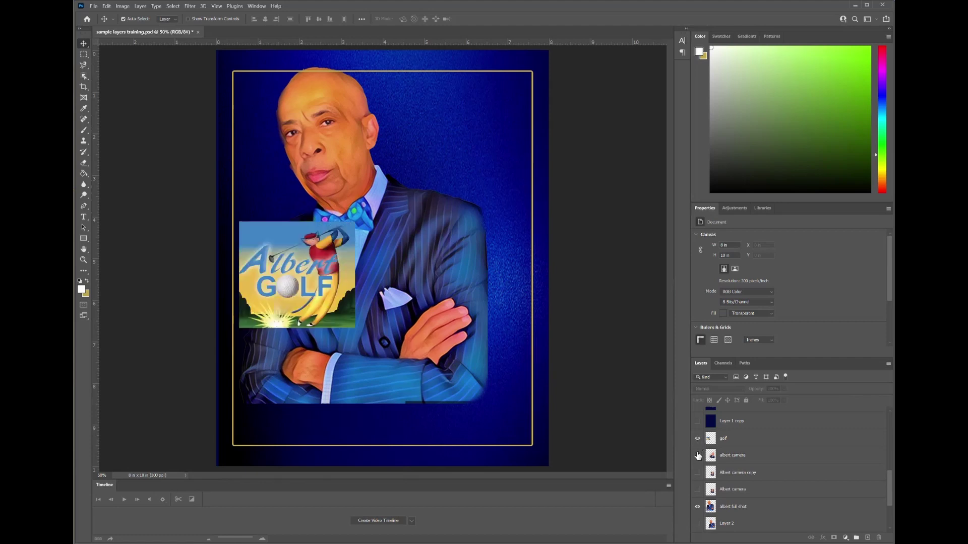
left_click(698, 457)
Show the golf copy layer and the Layer 1 copy 3 layer above the portraits.
scroll(756, 484, "up", 3)
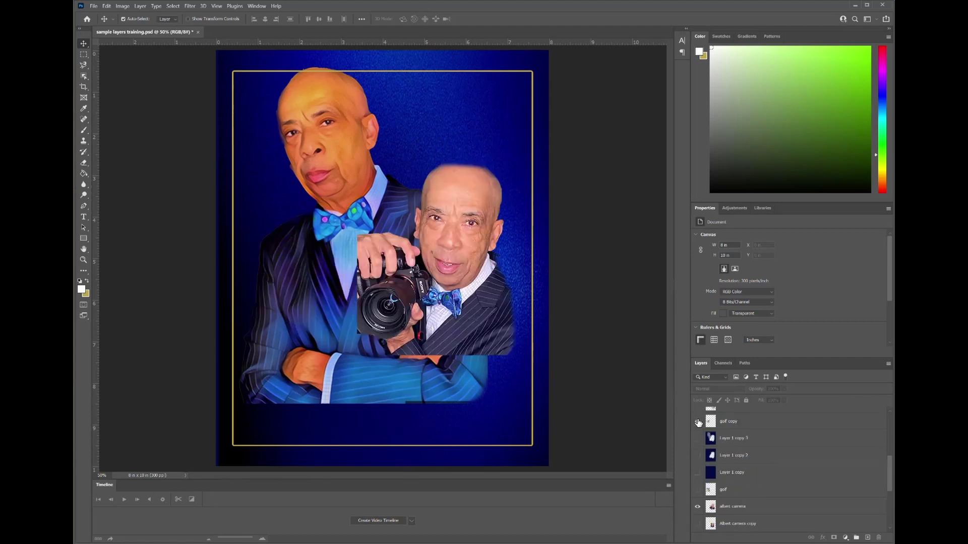
left_click(698, 422)
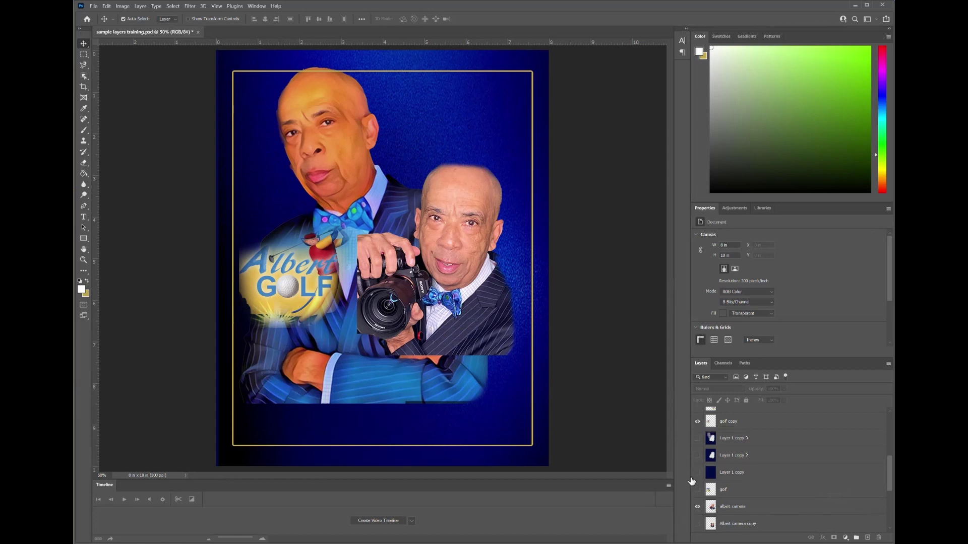
left_click(696, 439)
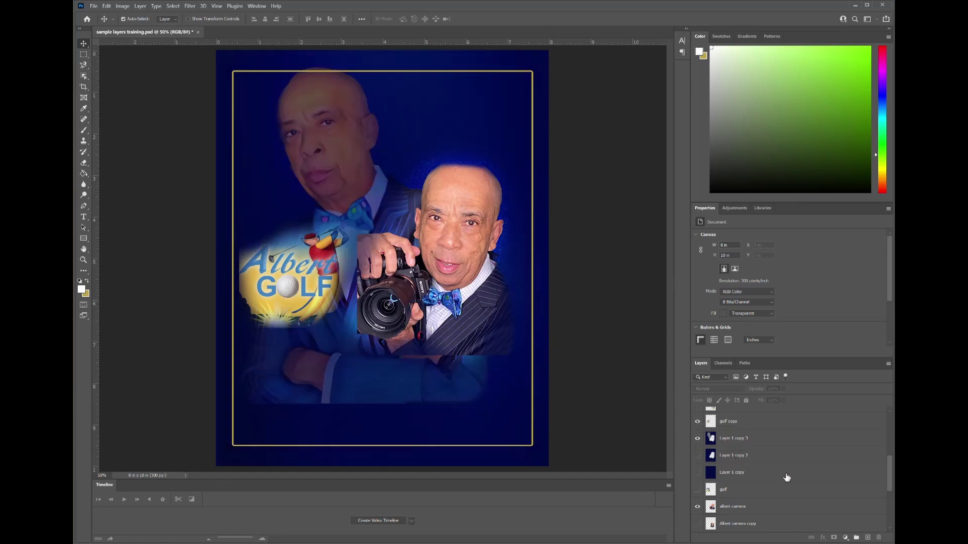
scroll(826, 485, "up", 3)
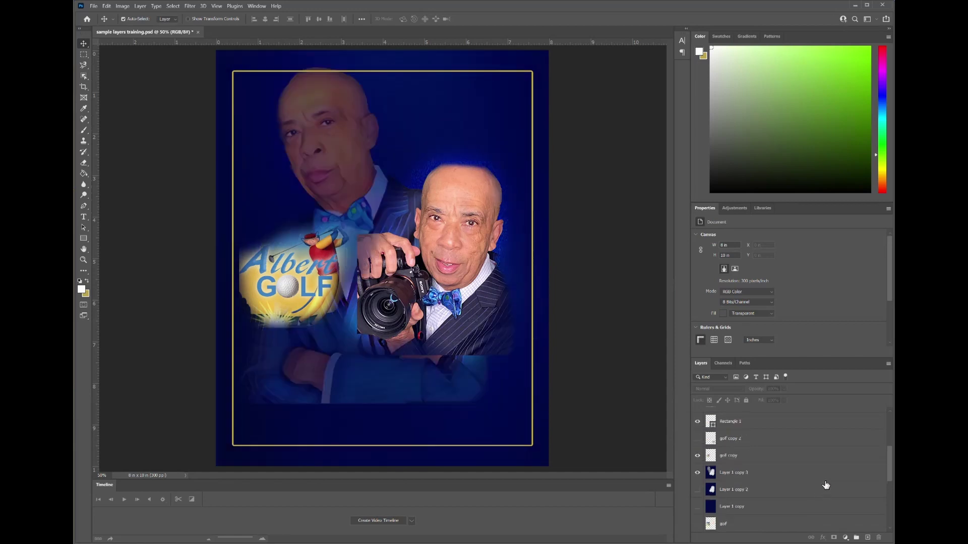
scroll(824, 483, "down", 1)
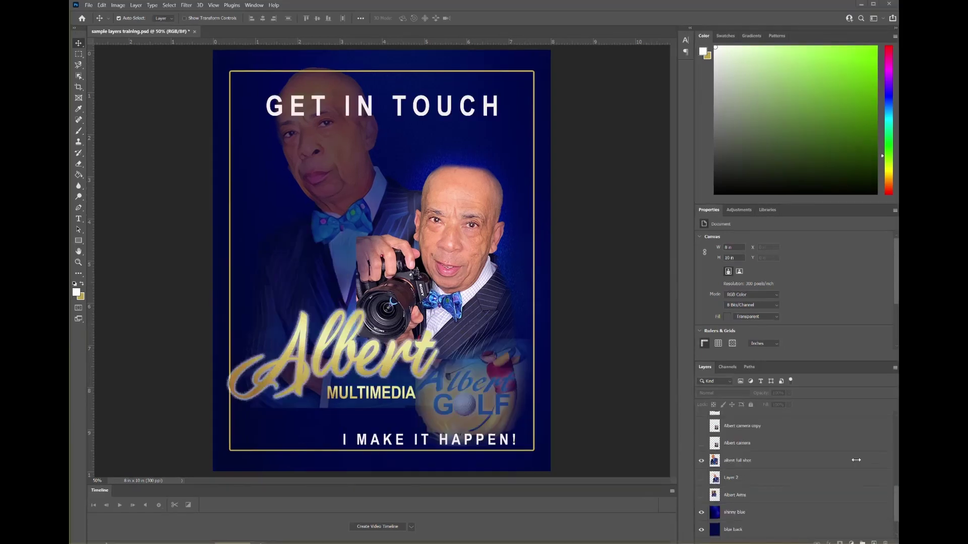
Hide the gold texture layer clipped to the large script title at the top of the layer stack.
scroll(856, 460, "up", 5)
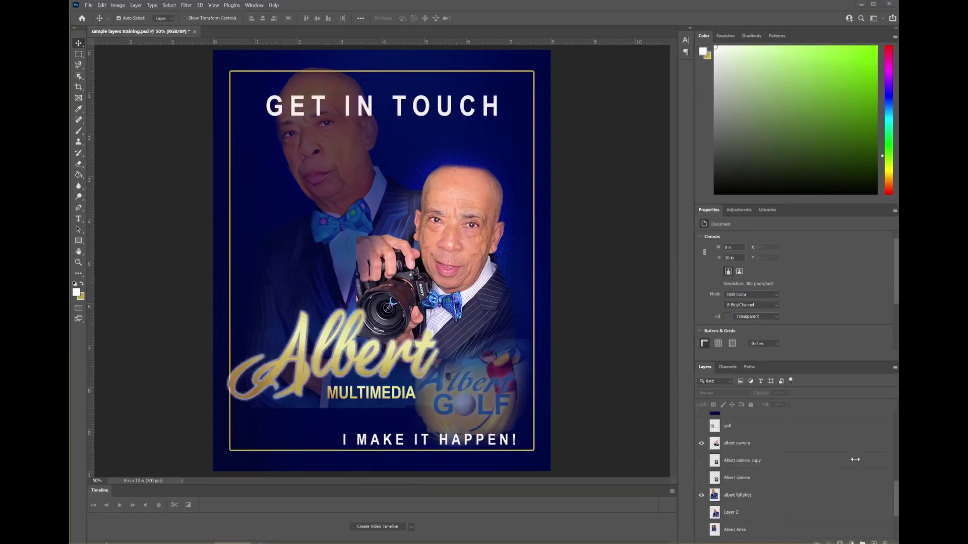
scroll(844, 455, "up", 4)
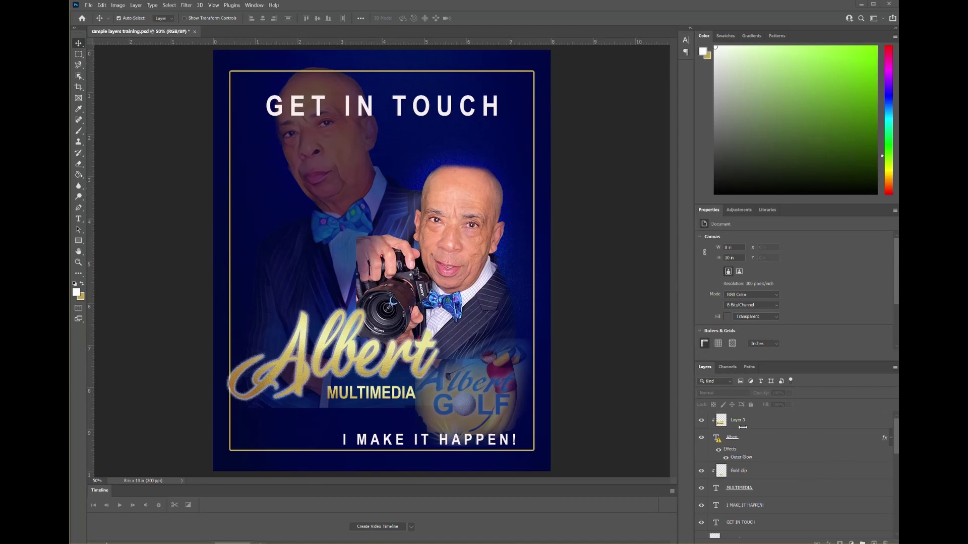
left_click(701, 420)
Hide the camera portrait layer and show it again to examine its effect on the poster.
scroll(701, 454, "down", 3)
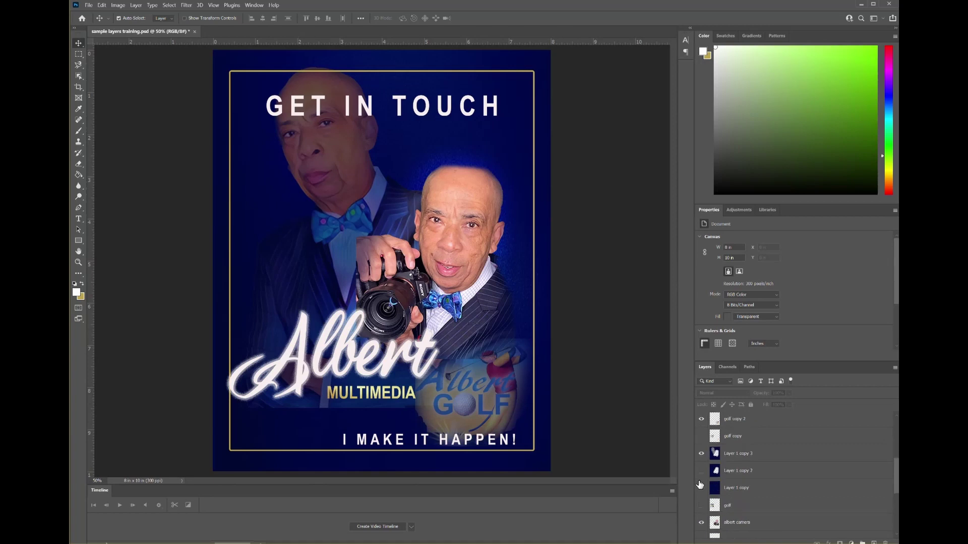
scroll(699, 485, "down", 1)
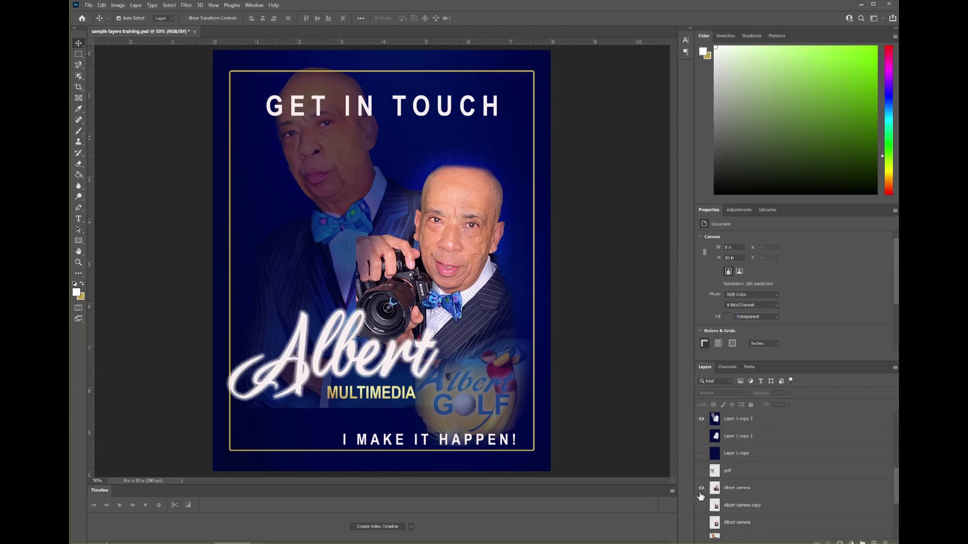
left_click(700, 488)
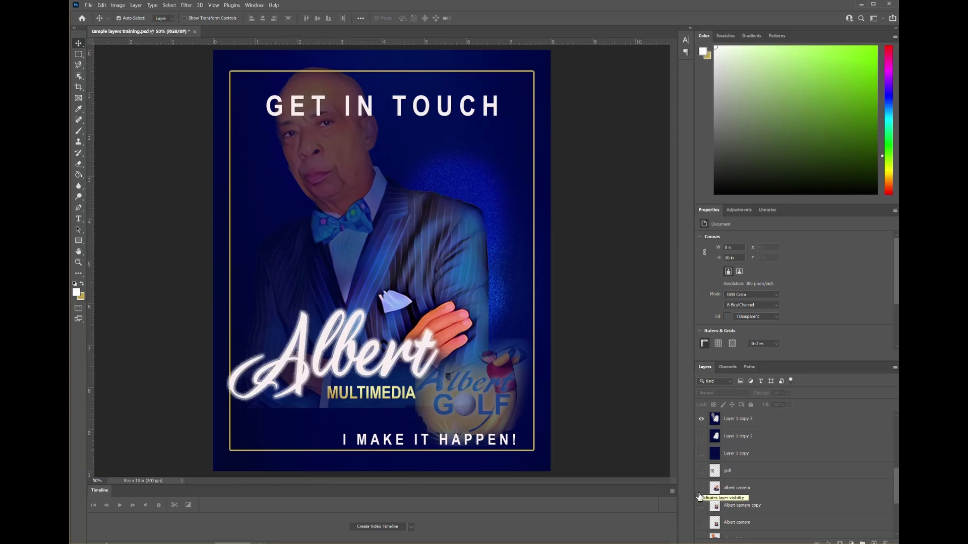
left_click(701, 489)
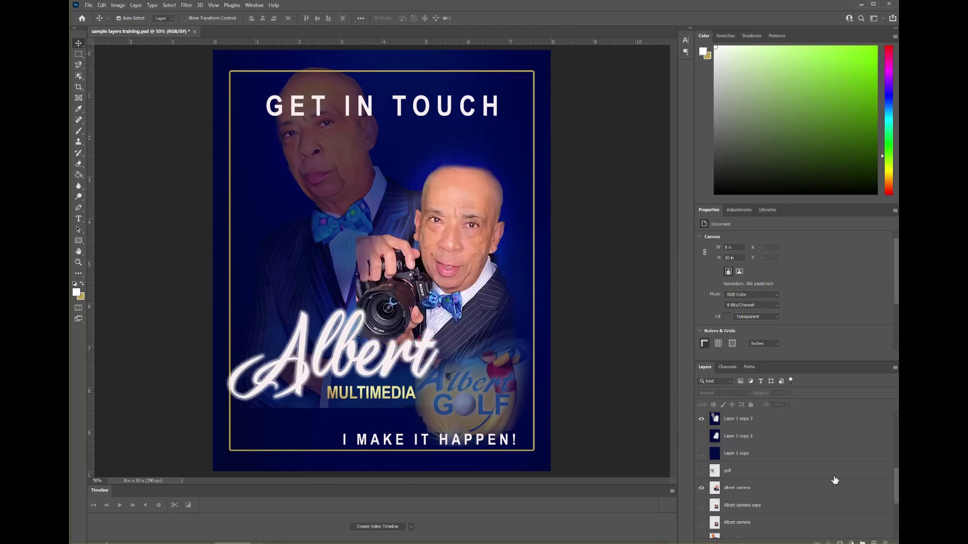
scroll(833, 479, "down", 1)
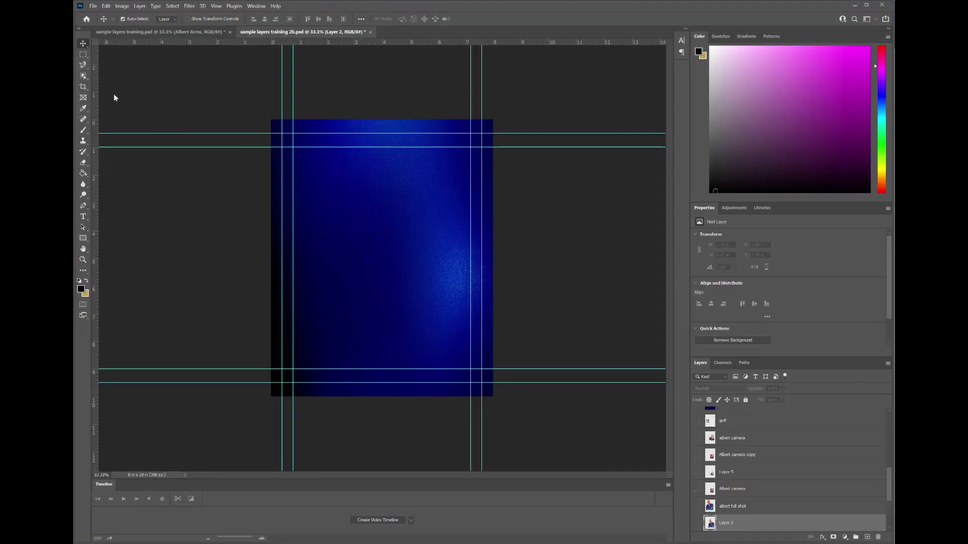
Start a new document and set its size to 8 inches wide by 10 inches high.
left_click(93, 6)
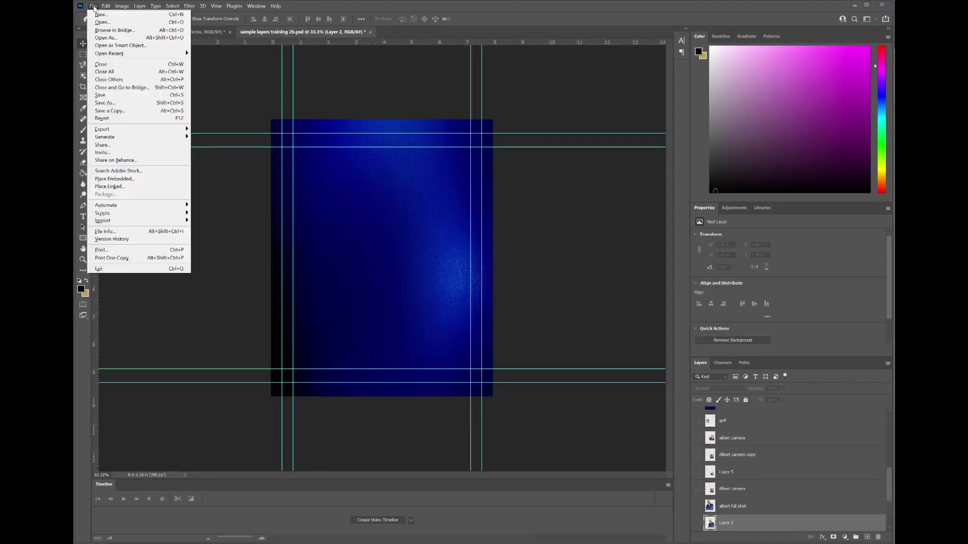
left_click(99, 14)
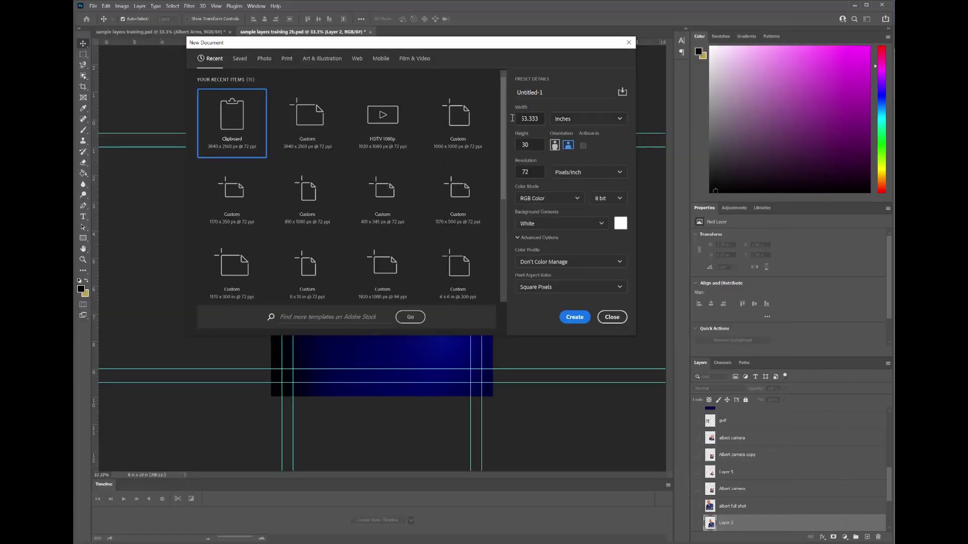
left_click_drag(538, 118, 514, 119)
left_click(542, 117)
left_click_drag(538, 118, 517, 115)
type("8")
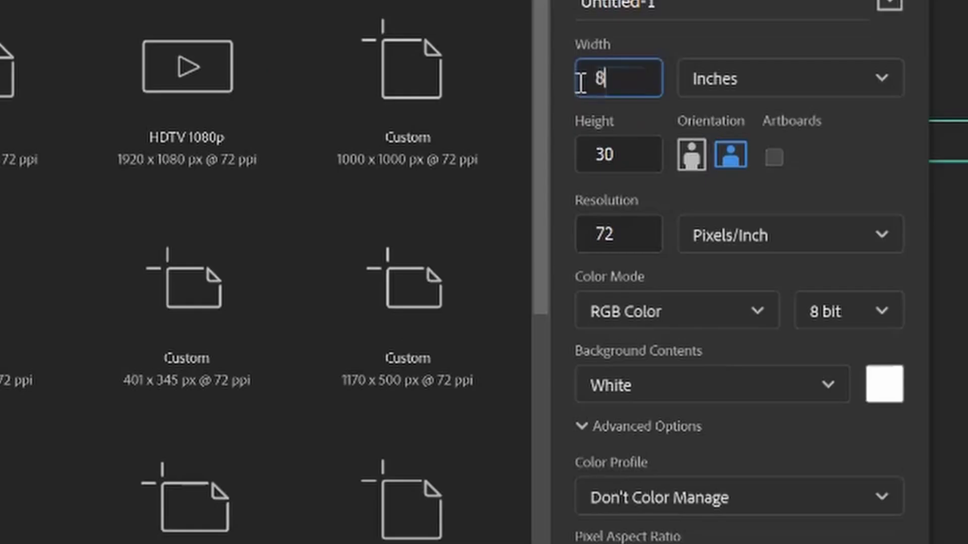
left_click_drag(615, 151, 585, 151)
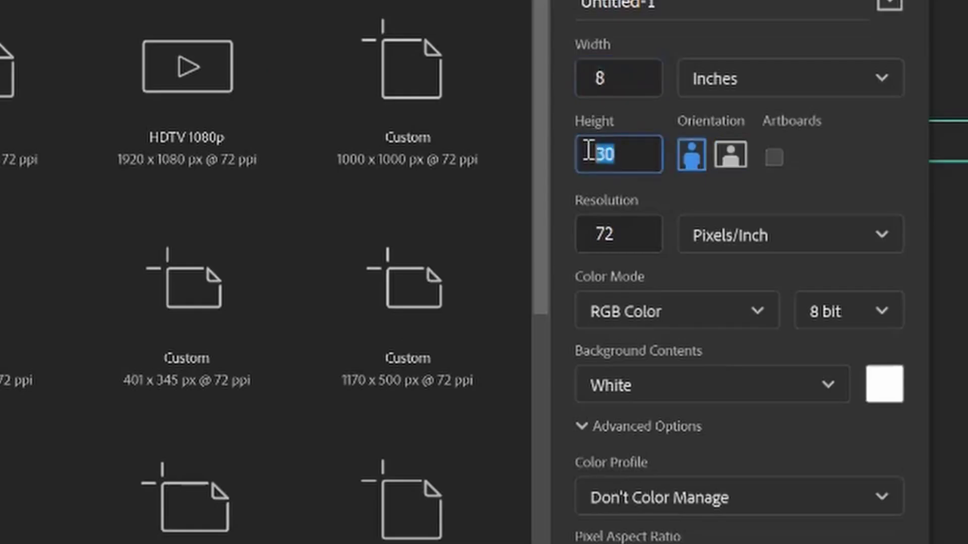
type("10")
Set the new document's resolution to 300 pixels/inch with White background contents and create it.
left_click(611, 229)
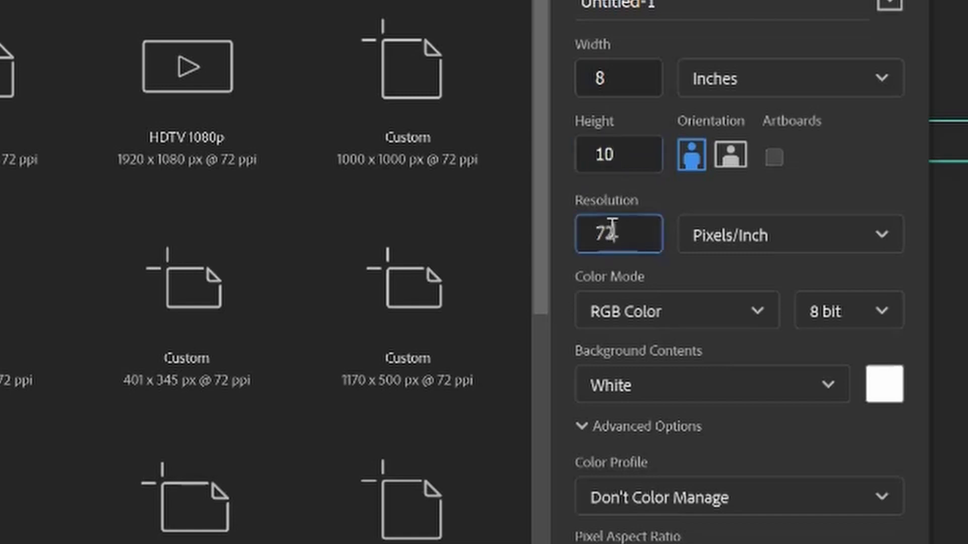
left_click_drag(612, 230, 579, 225)
type("300")
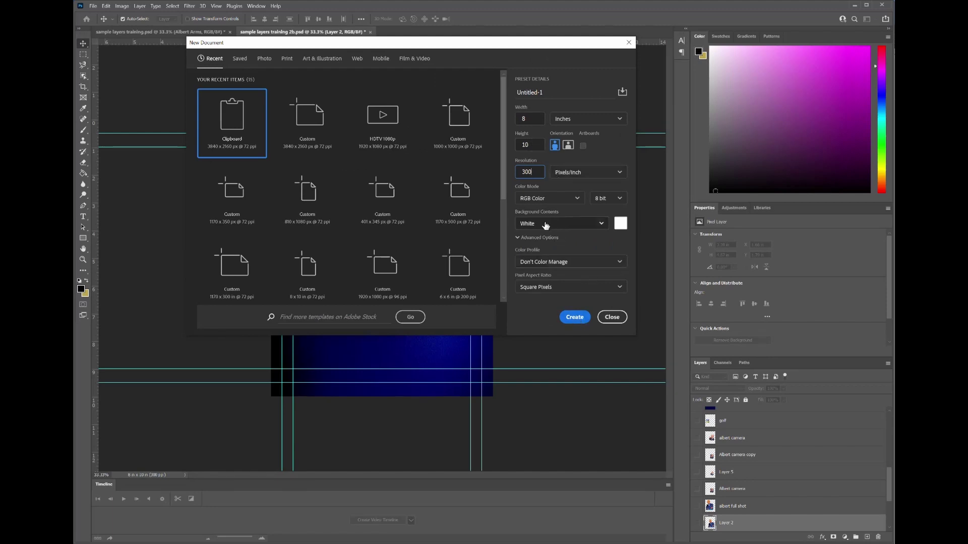
left_click(602, 225)
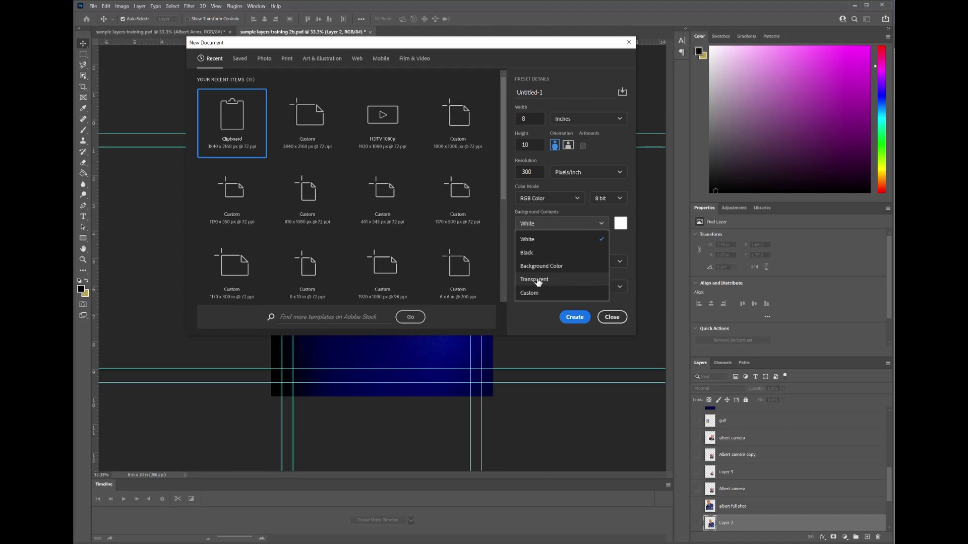
left_click(527, 239)
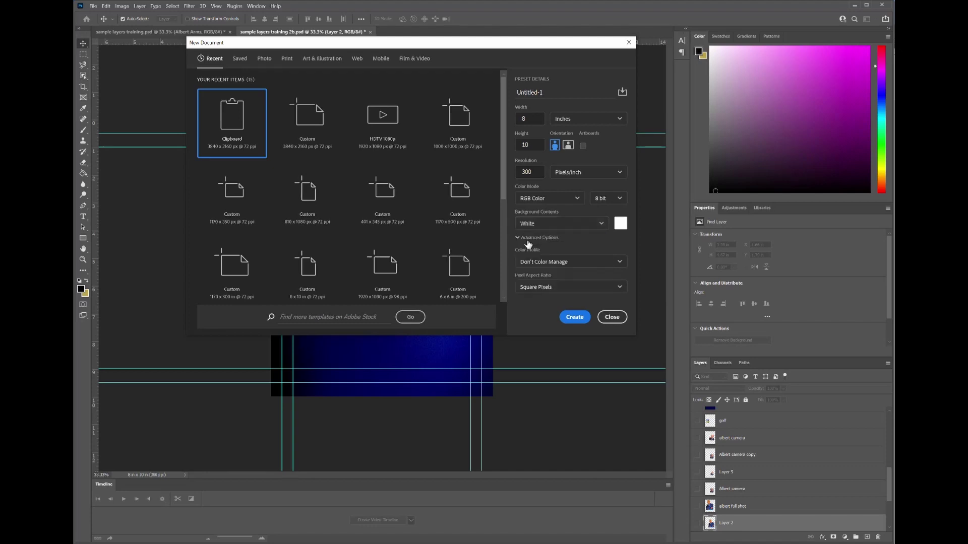
left_click(574, 317)
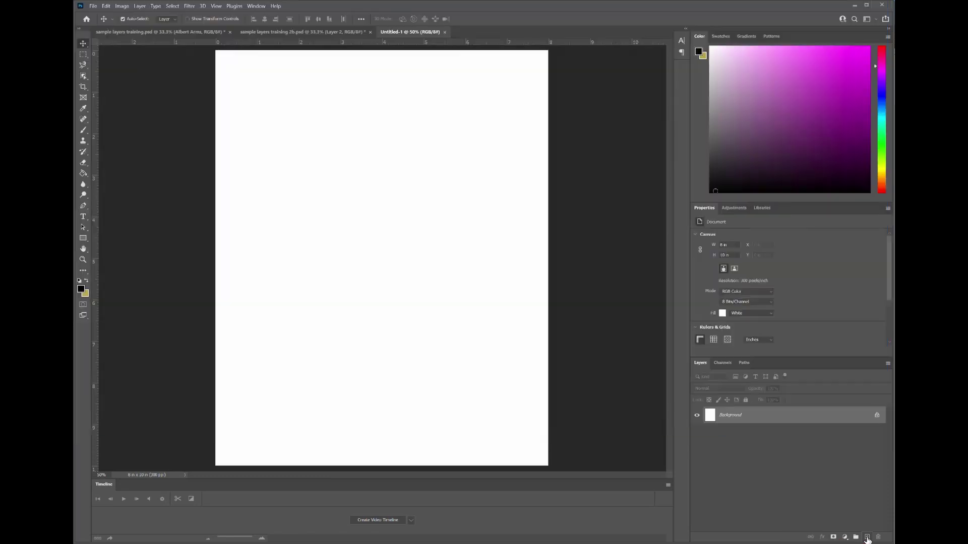
Add a new empty layer above the white background.
left_click(866, 538)
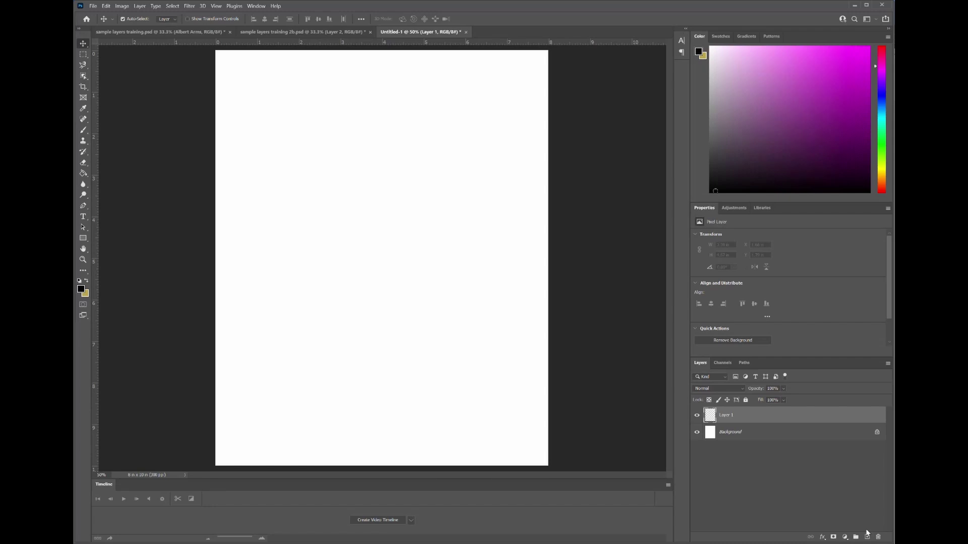
Open the green image from the Downloads folder as a separate document.
left_click(92, 7)
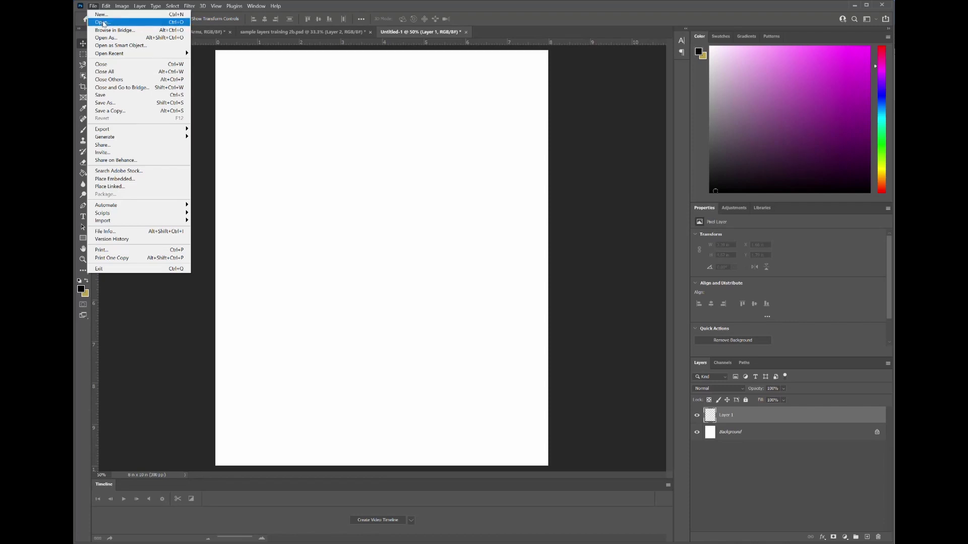
left_click(101, 22)
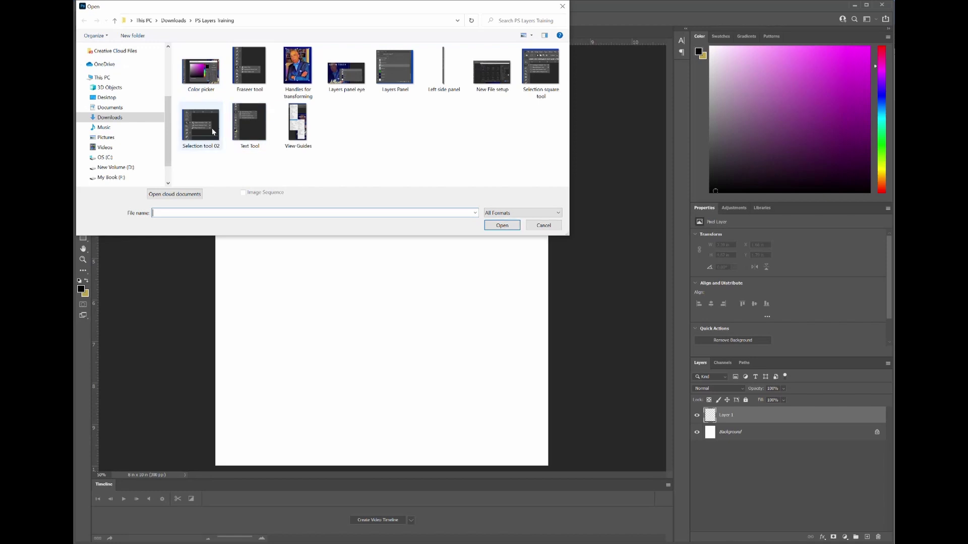
left_click(114, 21)
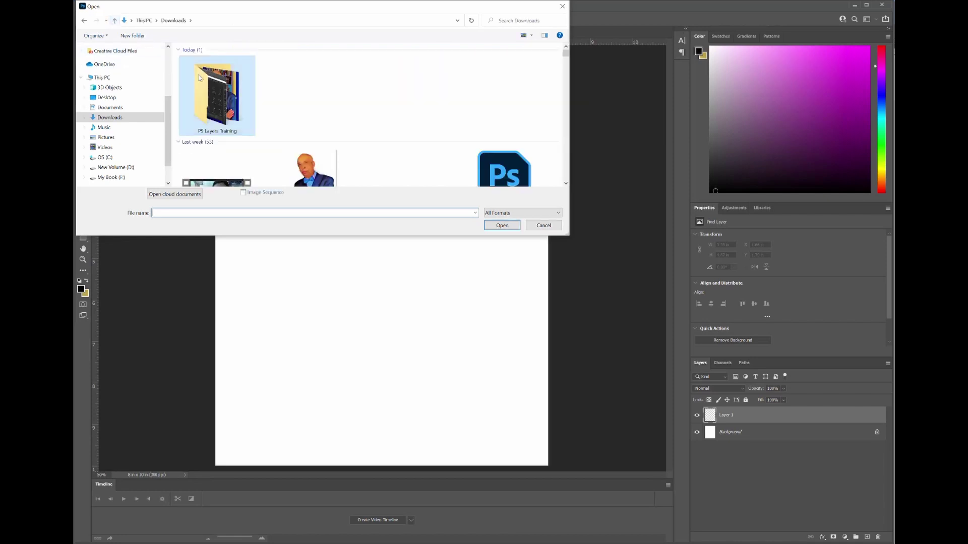
scroll(316, 115, "down", 3)
left_click(229, 86)
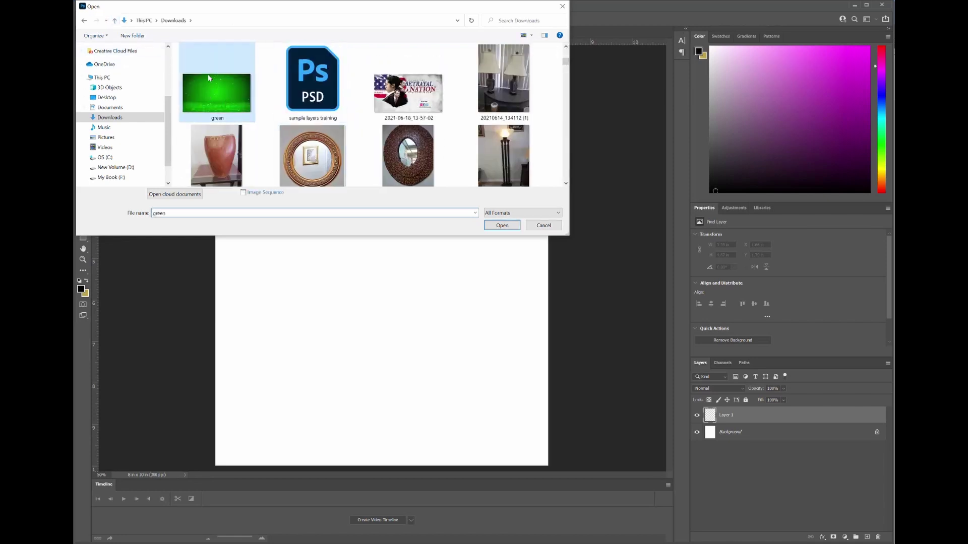
left_click(508, 227)
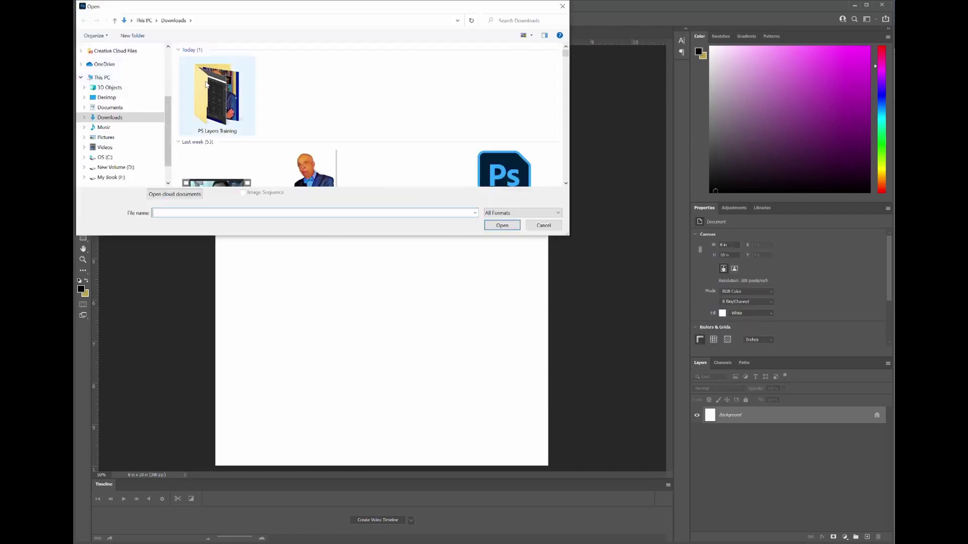
left_click(563, 6)
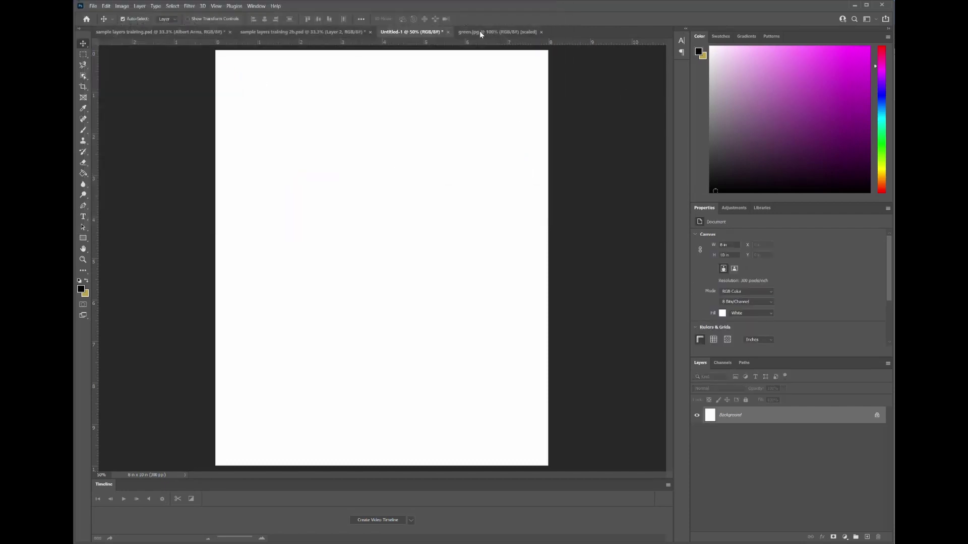
Copy the whole green.jpg image, paste it into Untitled-1 as a new layer, and hide that layer.
left_click(471, 33)
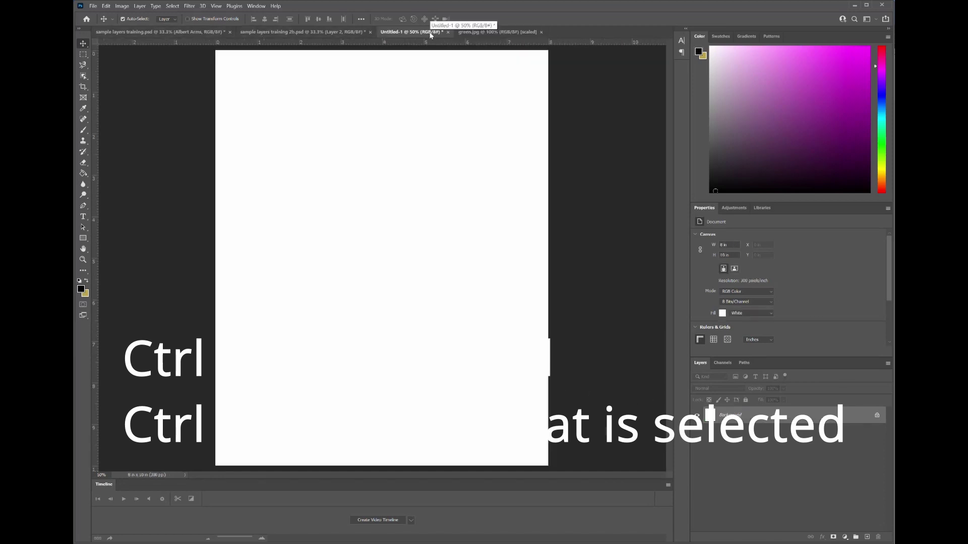
left_click(411, 31)
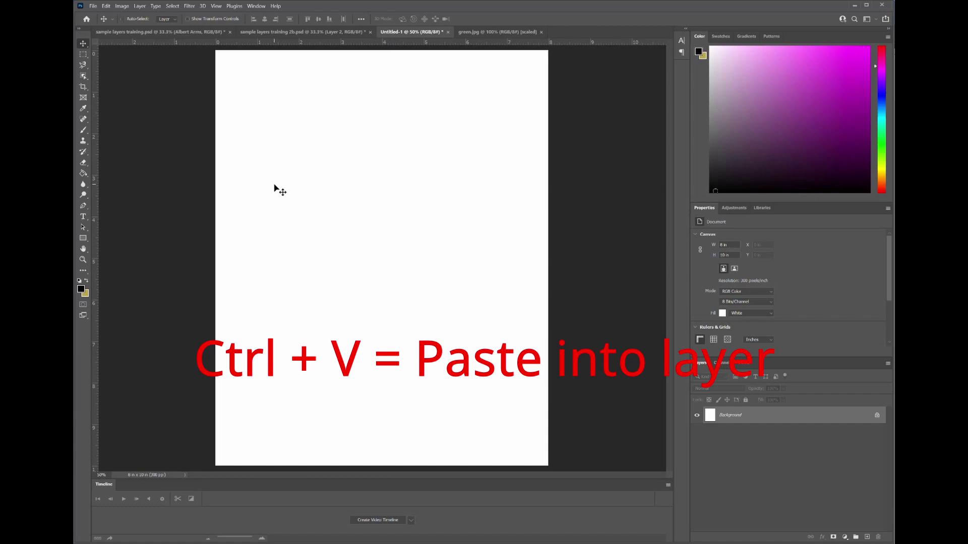
key("ctrl+v")
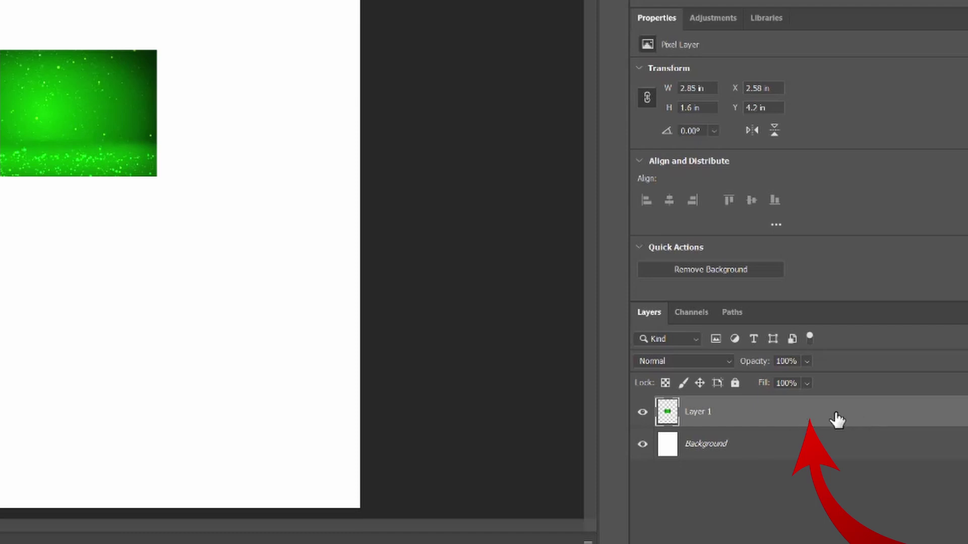
left_click(641, 412)
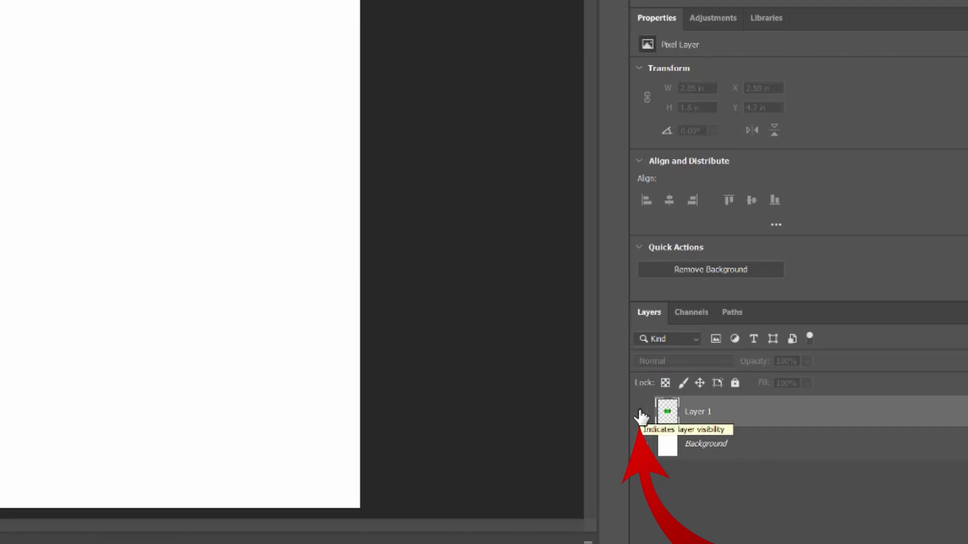
Show Layer 1 and select the green image with a rectangular marquee about 2.9 by 1.7 in, just outside its edges.
left_click(642, 412)
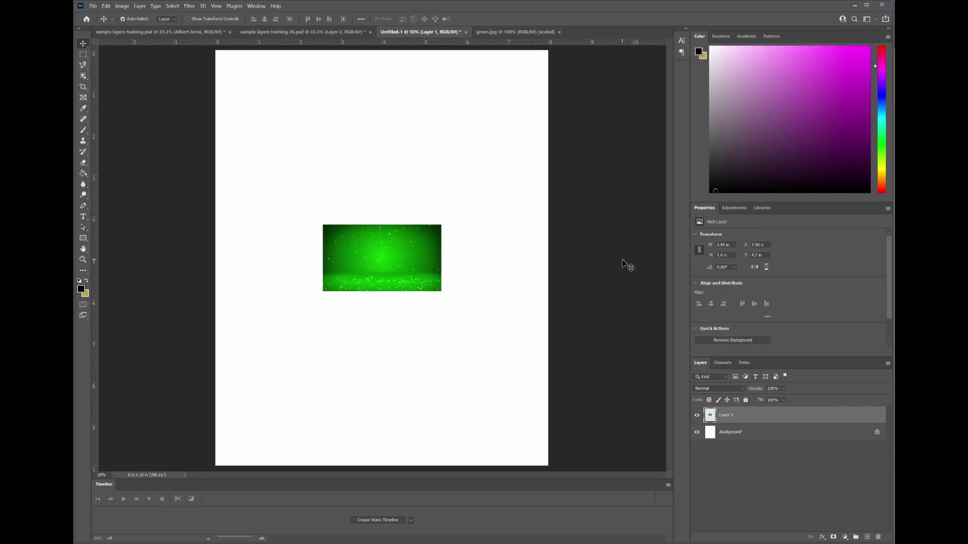
key("m")
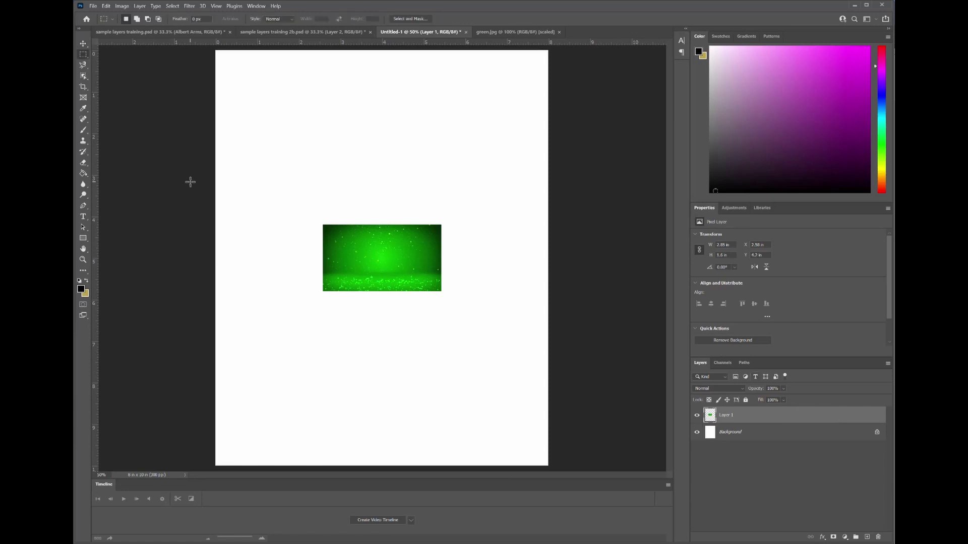
left_click(84, 56)
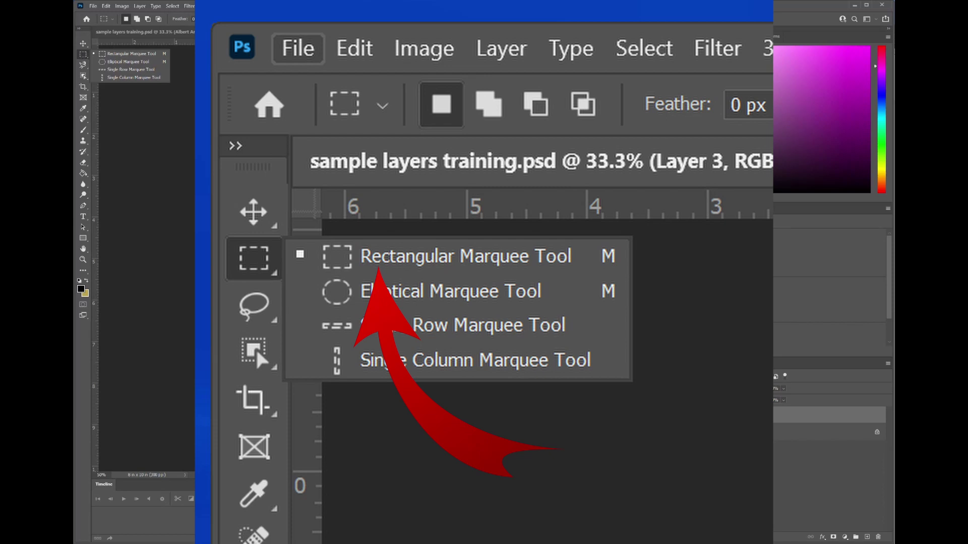
left_click_drag(321, 224, 415, 293)
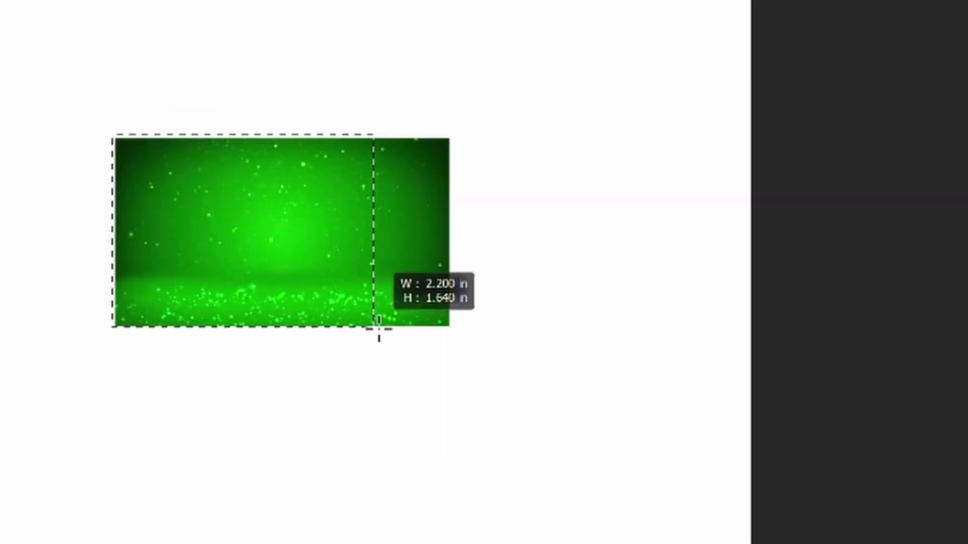
left_click_drag(379, 329, 457, 327)
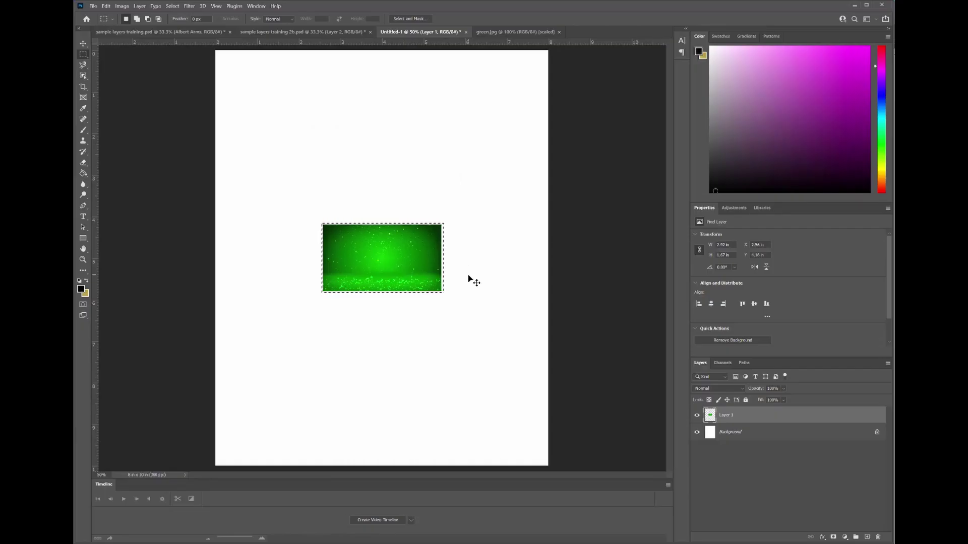
Free-transform the green image, scaling it up proportionally to about 273% so it nearly spans the canvas width.
key("ctrl+t")
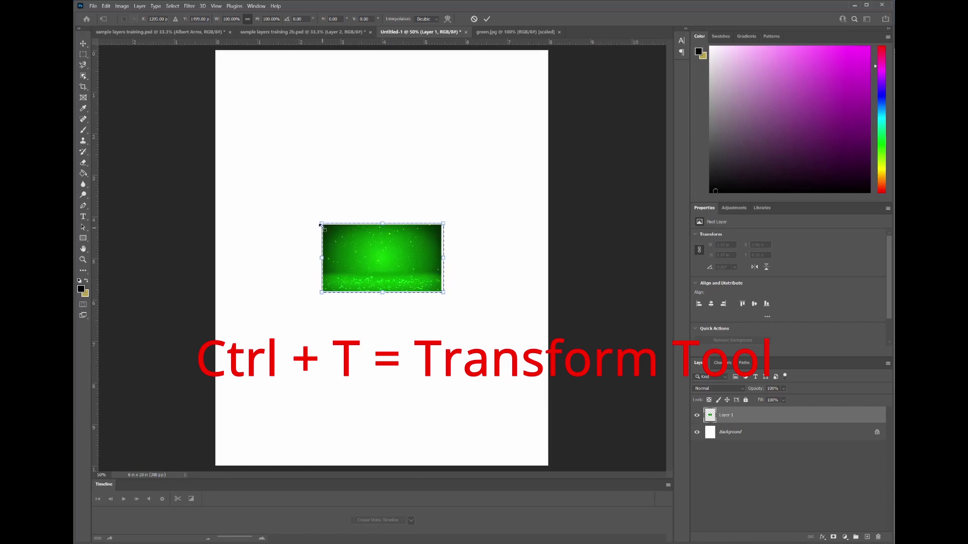
left_click_drag(322, 222, 289, 178)
left_click_drag(230, 39, 32, 0)
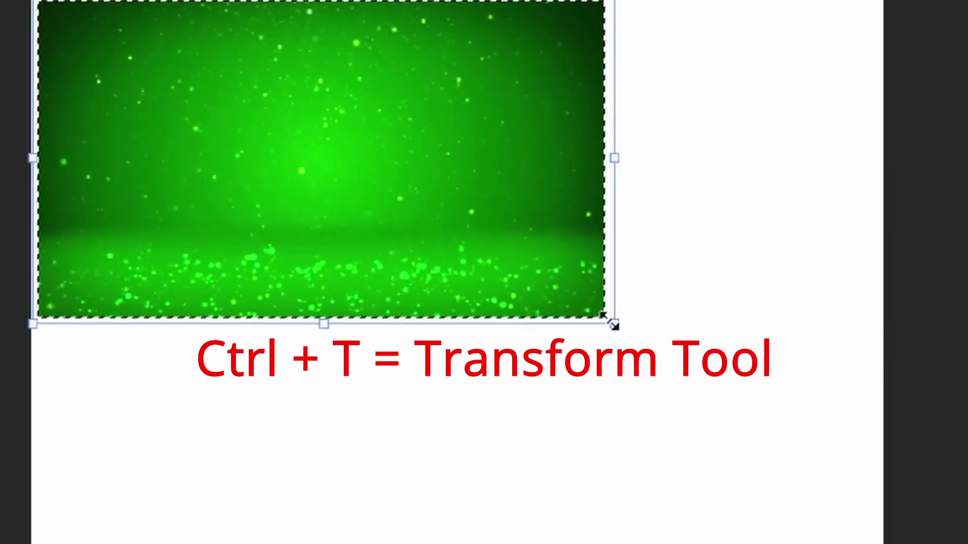
left_click_drag(615, 324, 838, 530)
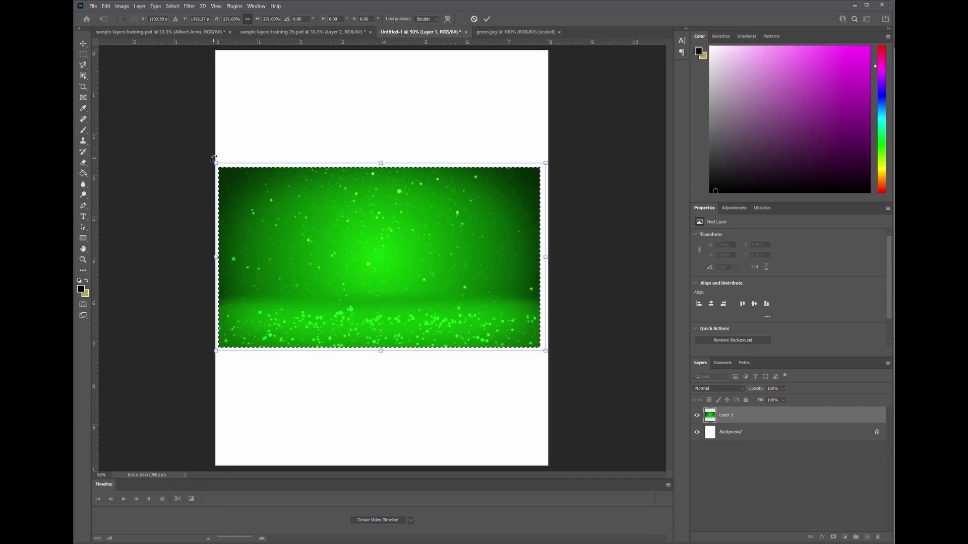
left_click_drag(214, 161, 212, 159)
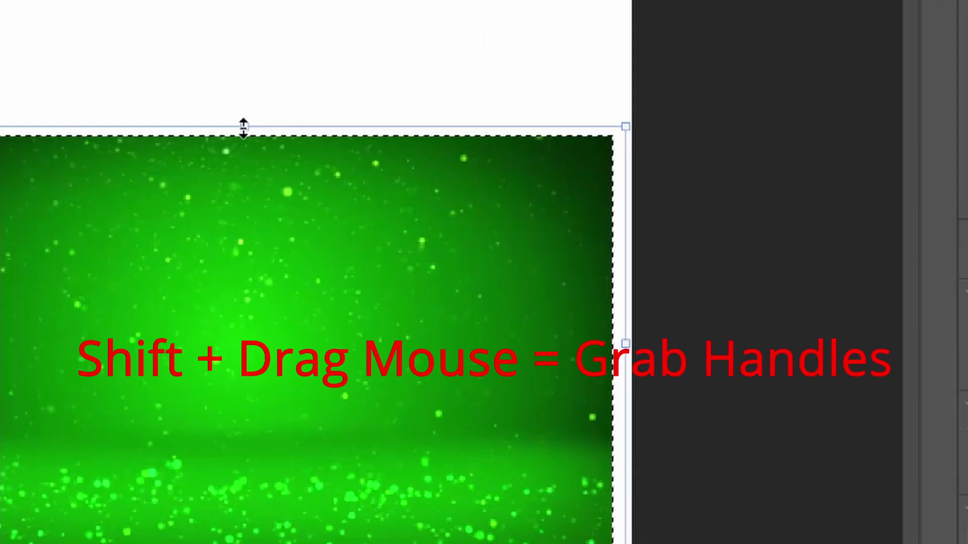
Stretch the green image's four sides past the canvas edges to about 284% width and 636% height, and apply the transform.
left_click_drag(243, 126, 248, 0)
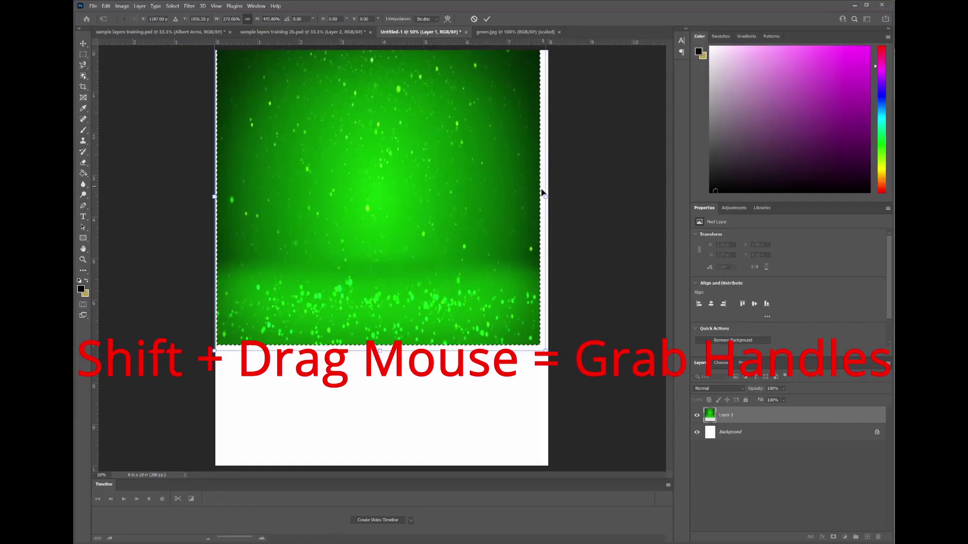
left_click_drag(545, 197, 555, 197)
left_click_drag(384, 351, 392, 469)
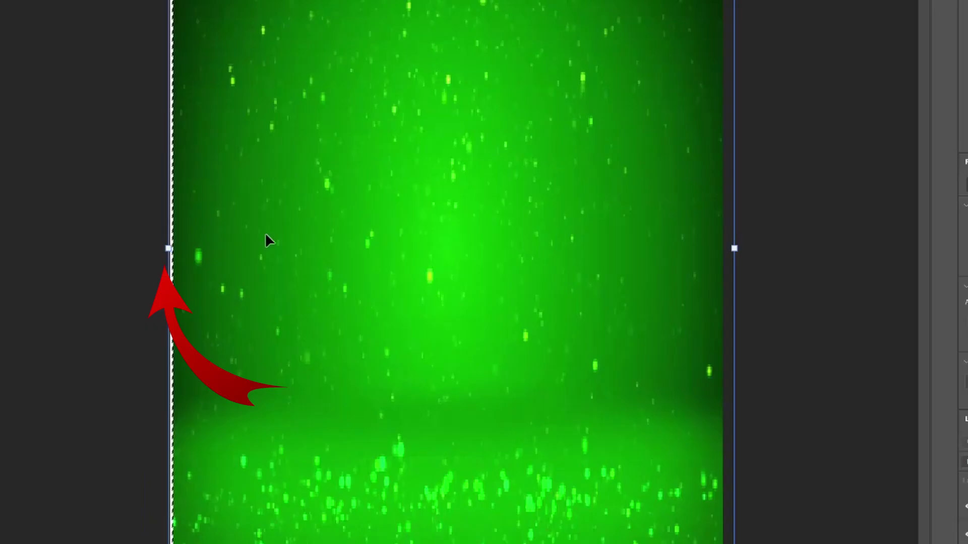
left_click_drag(168, 253, 161, 252)
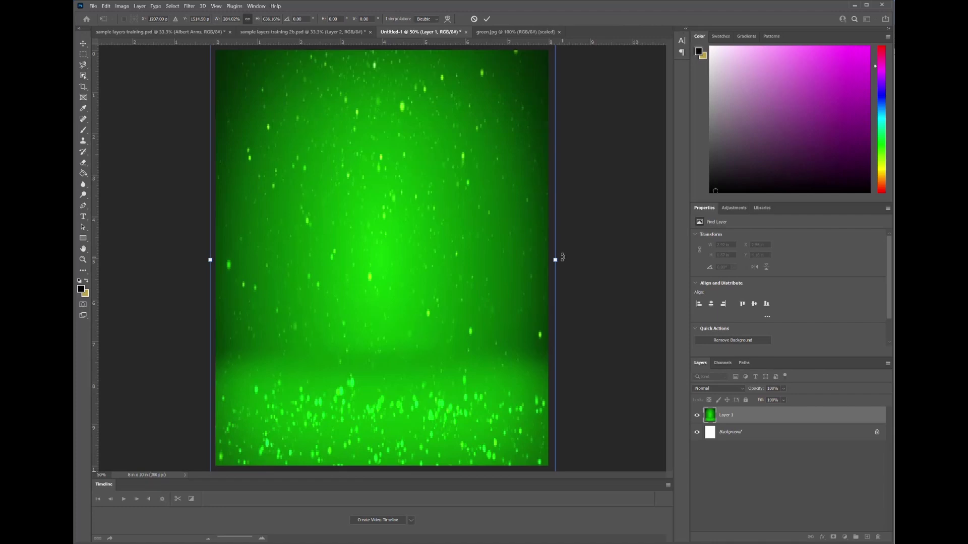
key("Return")
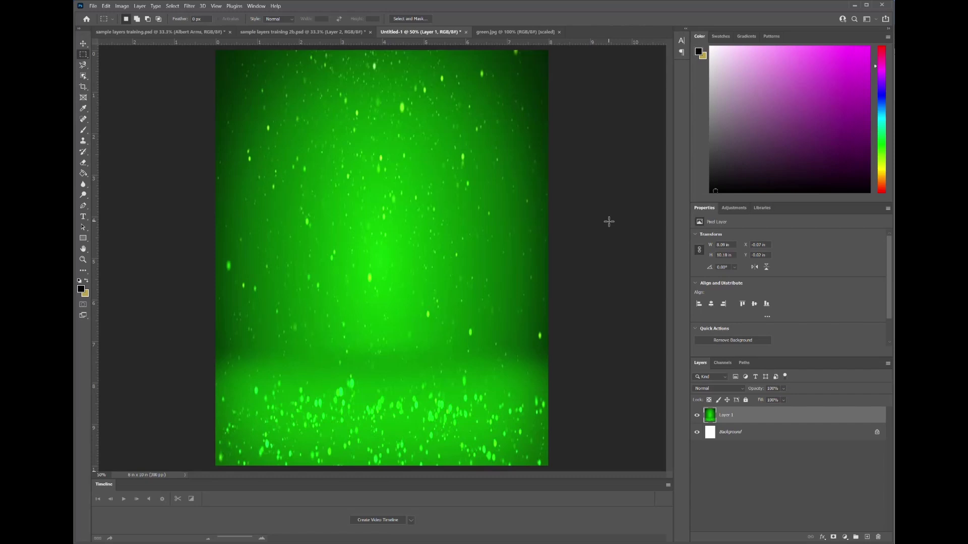
Undo and redo the green image's free transform, and switch Layer 1's visibility off and on.
key("ctrl+z")
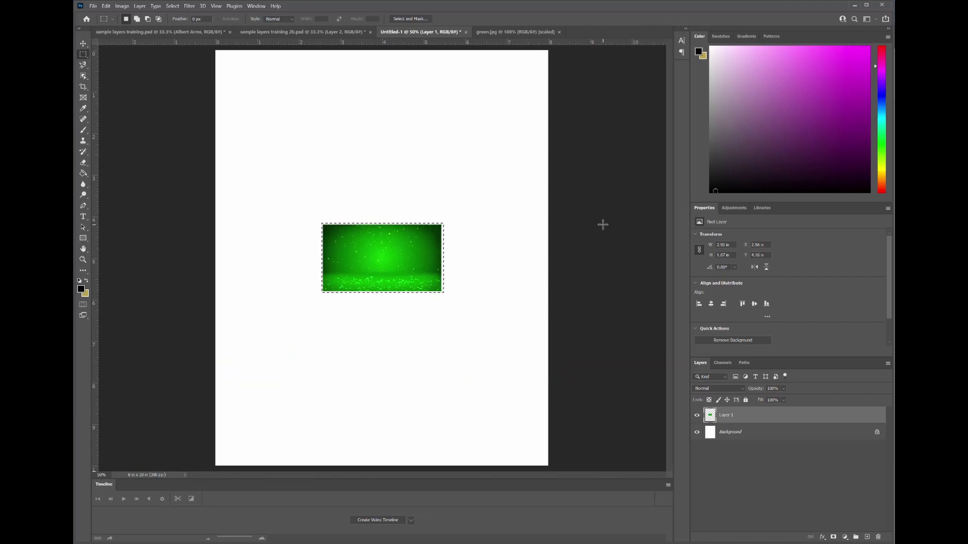
left_click(106, 6)
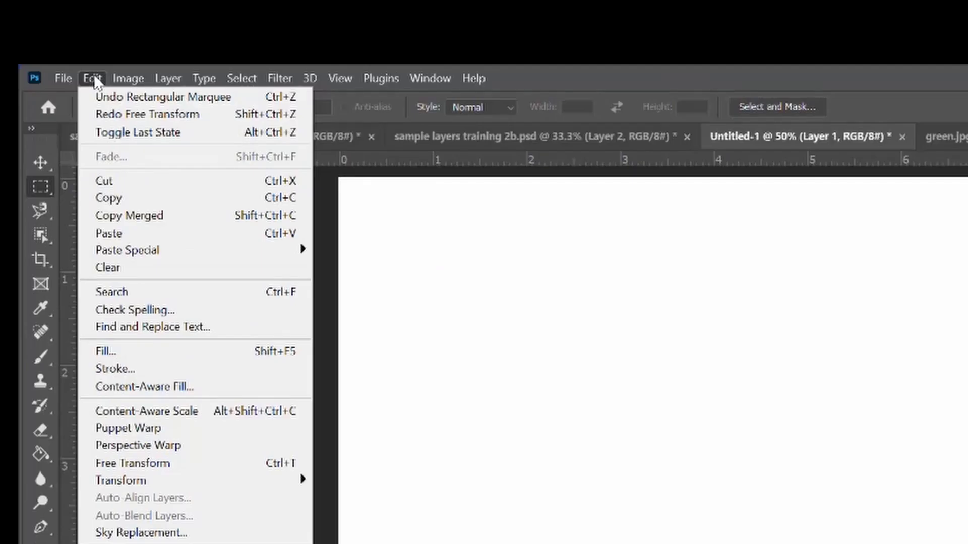
left_click(108, 112)
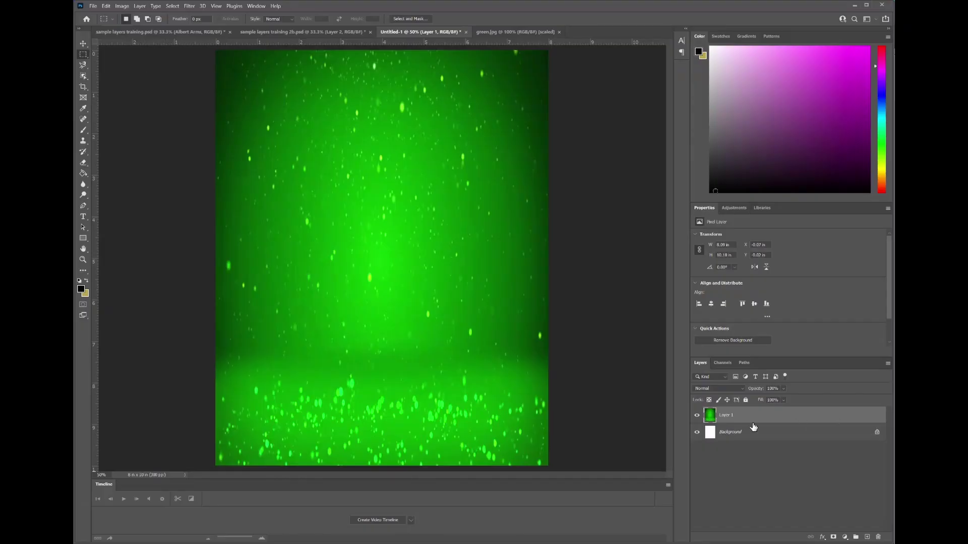
left_click(696, 417)
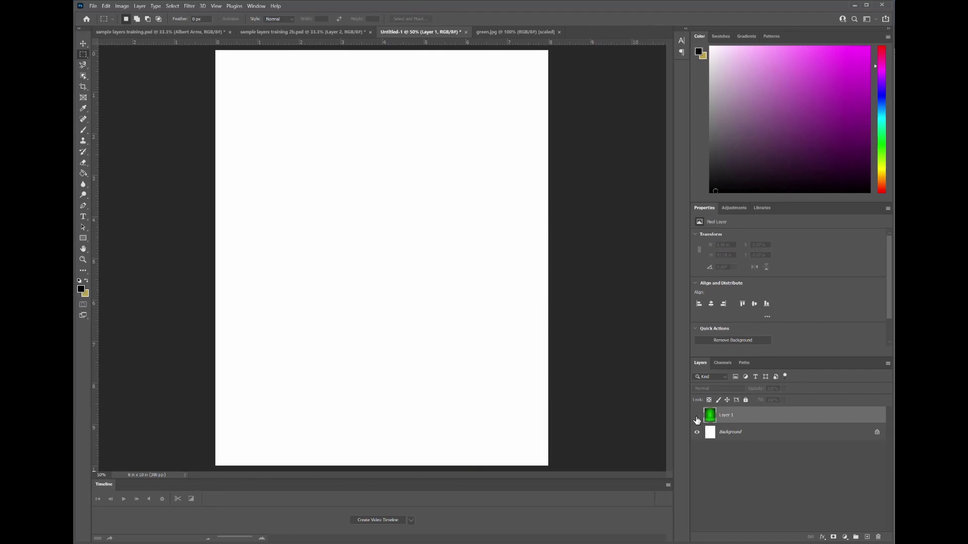
left_click(697, 416)
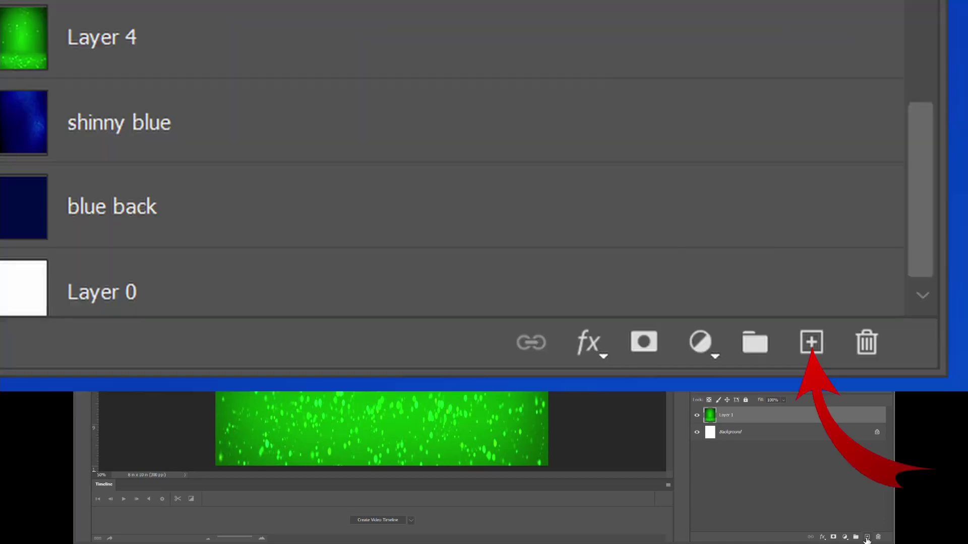
Add a new empty layer above the green Layer 1 and activate the Horizontal Type tool.
left_click(866, 537)
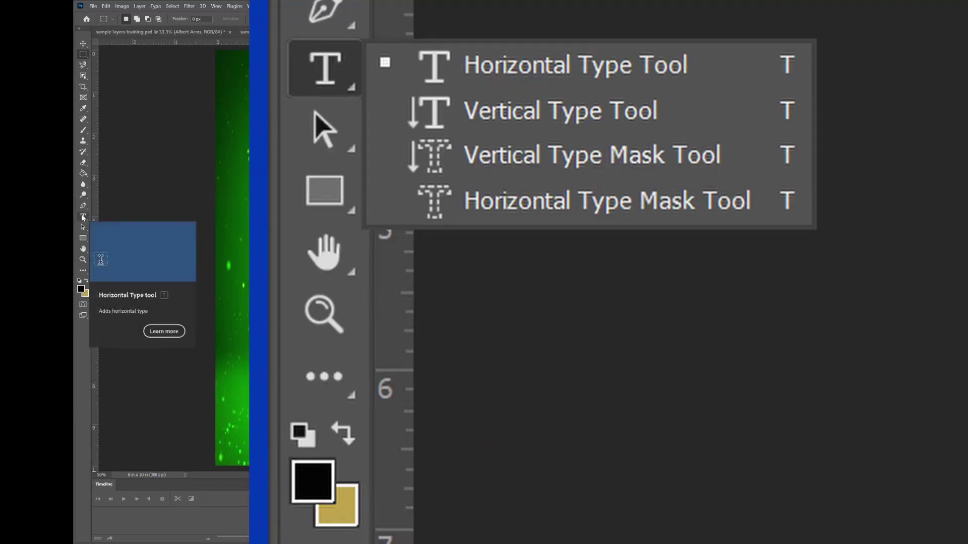
left_click(84, 217)
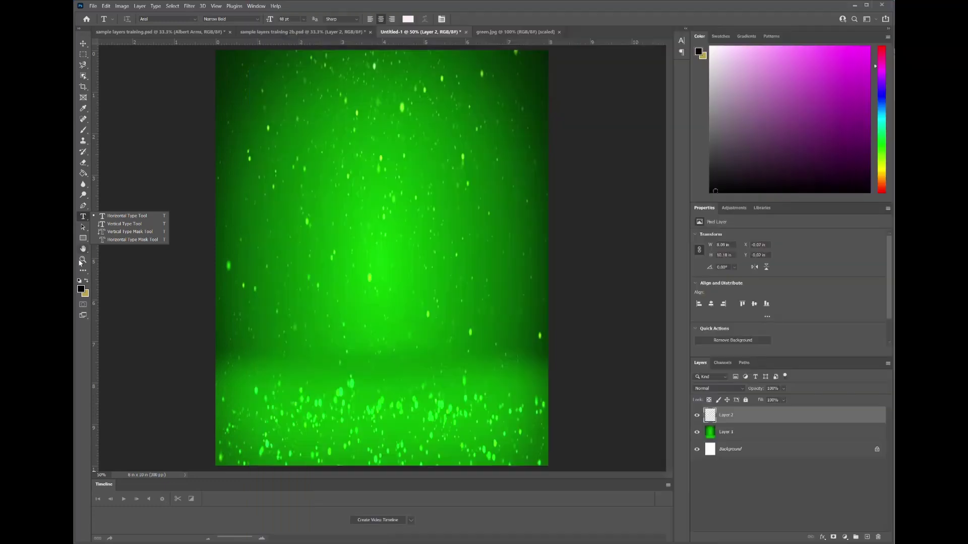
Try several purples and a light green sampled from the image, and set the foreground color to near-white fcfdfb.
left_click(80, 290)
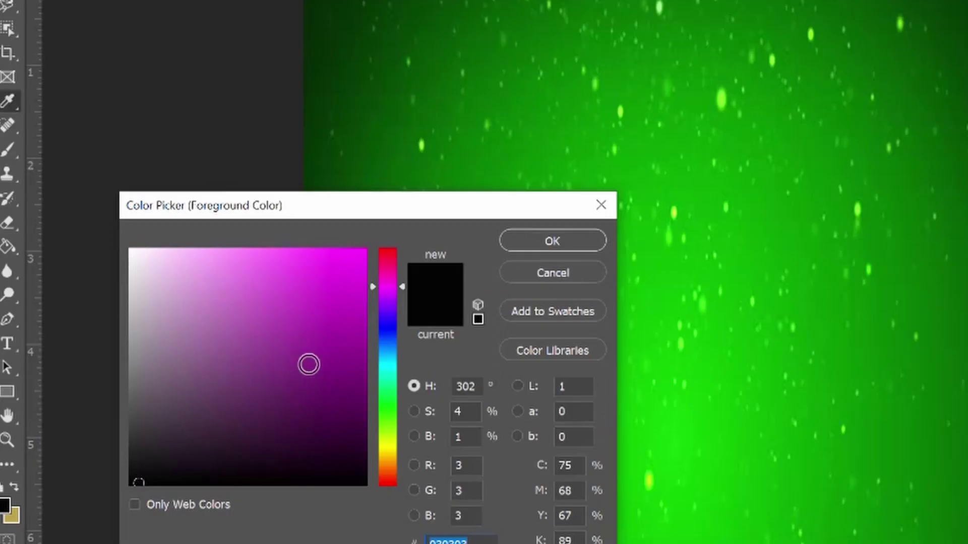
left_click(285, 374)
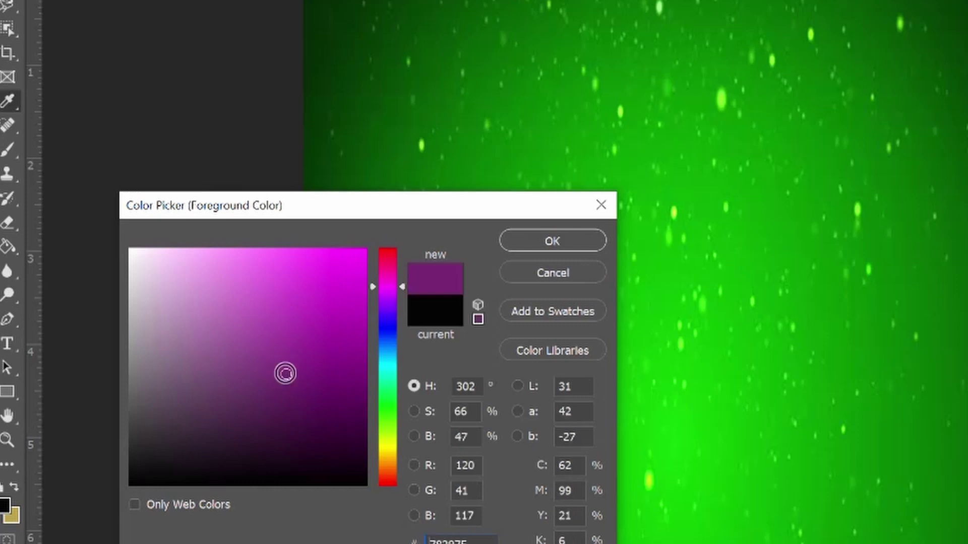
left_click(297, 302)
left_click(216, 337)
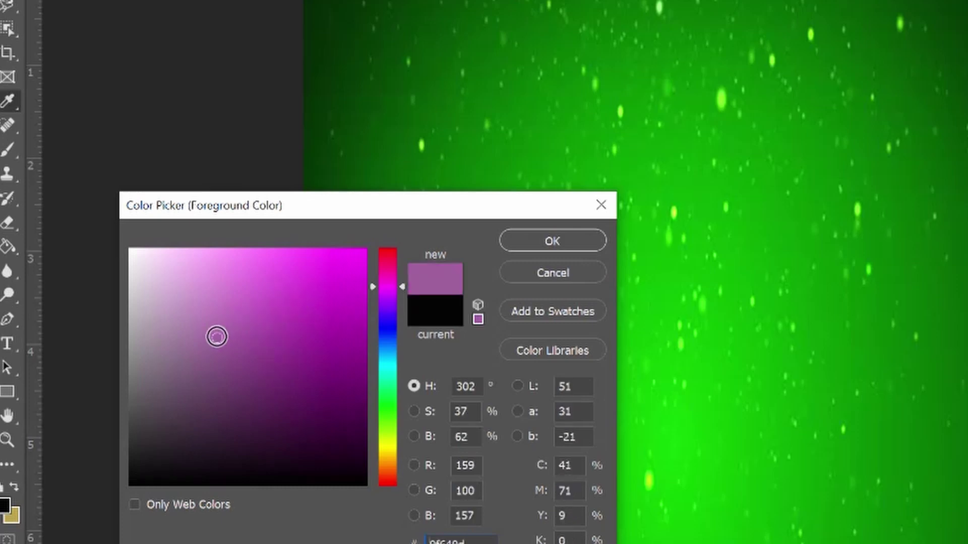
left_click(257, 454)
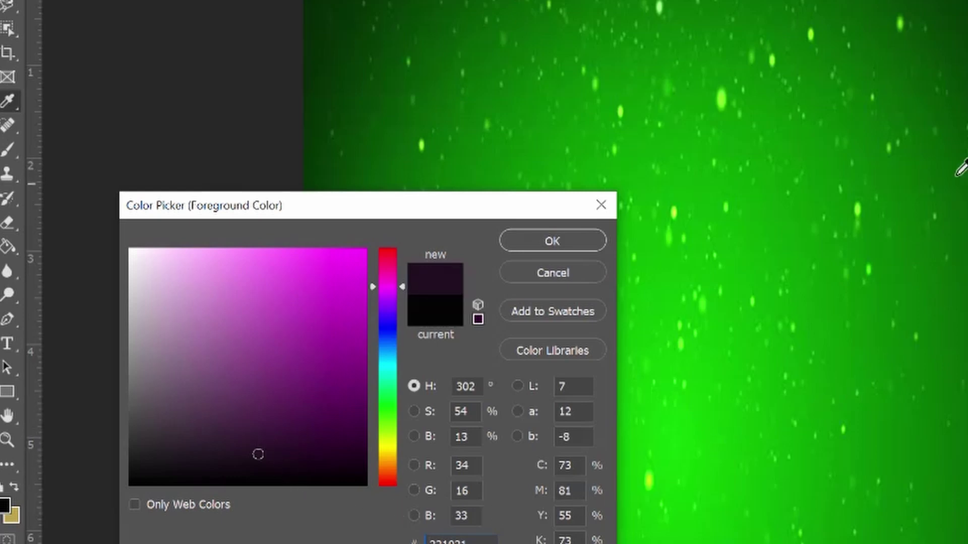
left_click(811, 33)
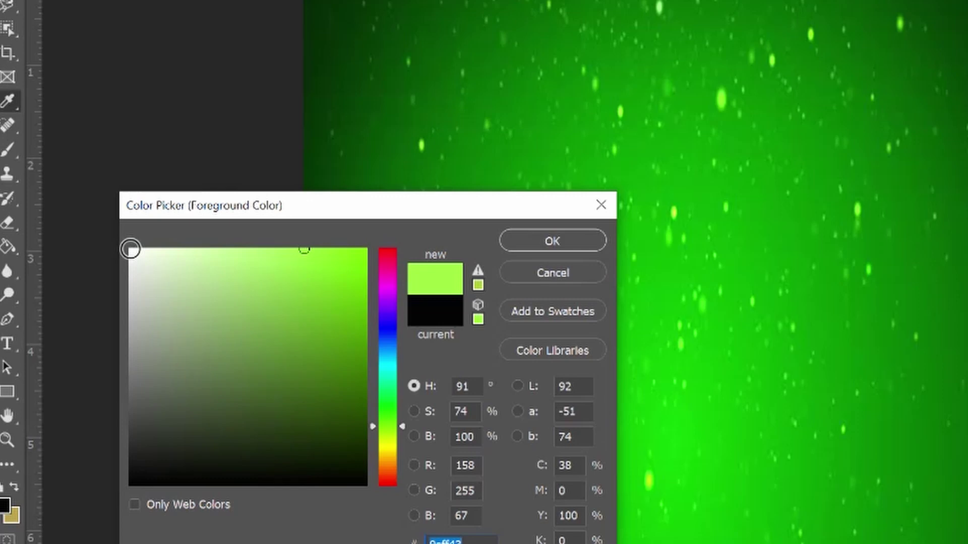
left_click(130, 249)
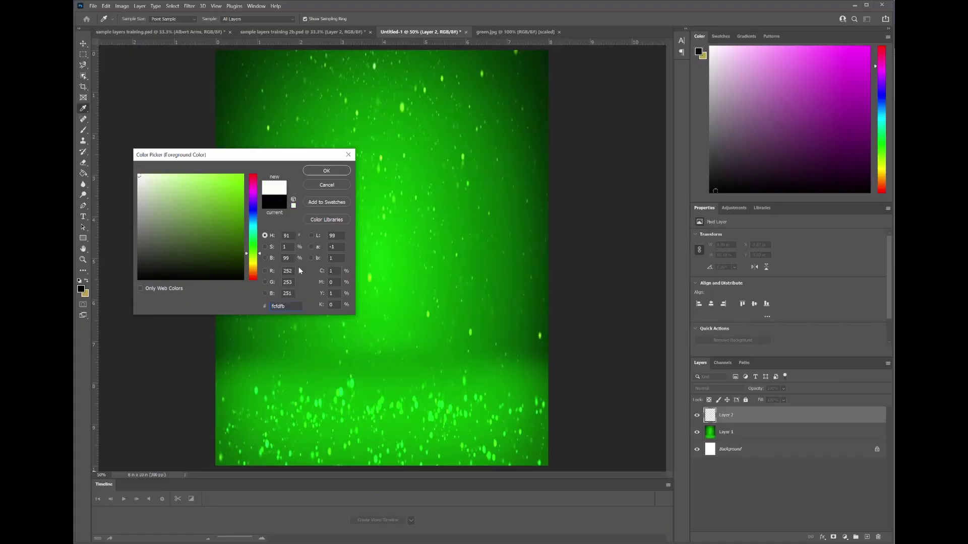
left_click(322, 170)
Add the horizontal text "This is text for a separate layer" on the new layer, broken into three lines after "text" and "separate".
key("t")
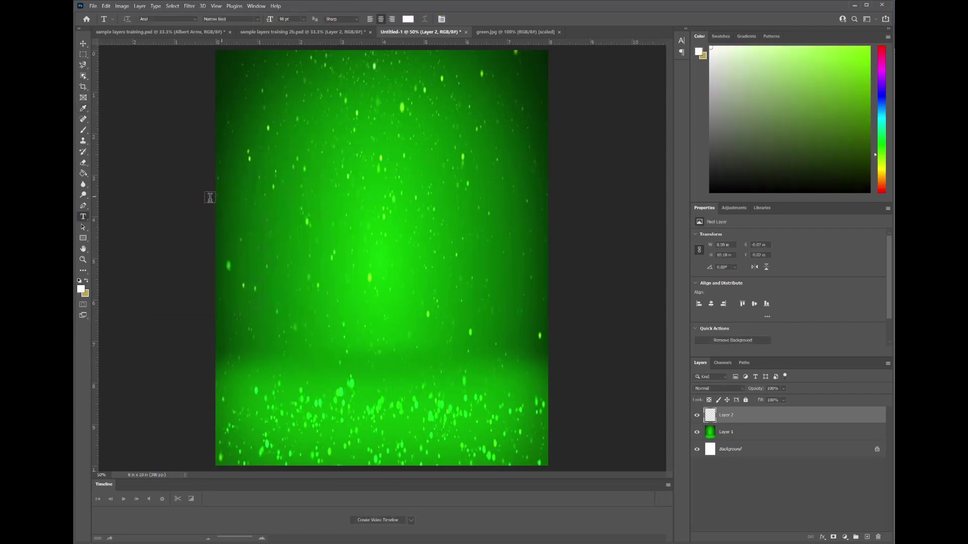
left_click(302, 226)
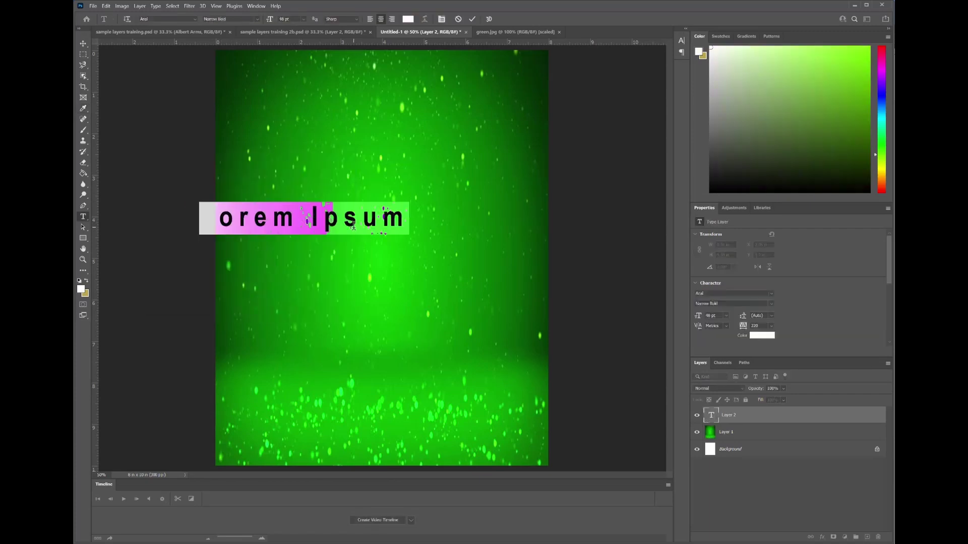
type("This ")
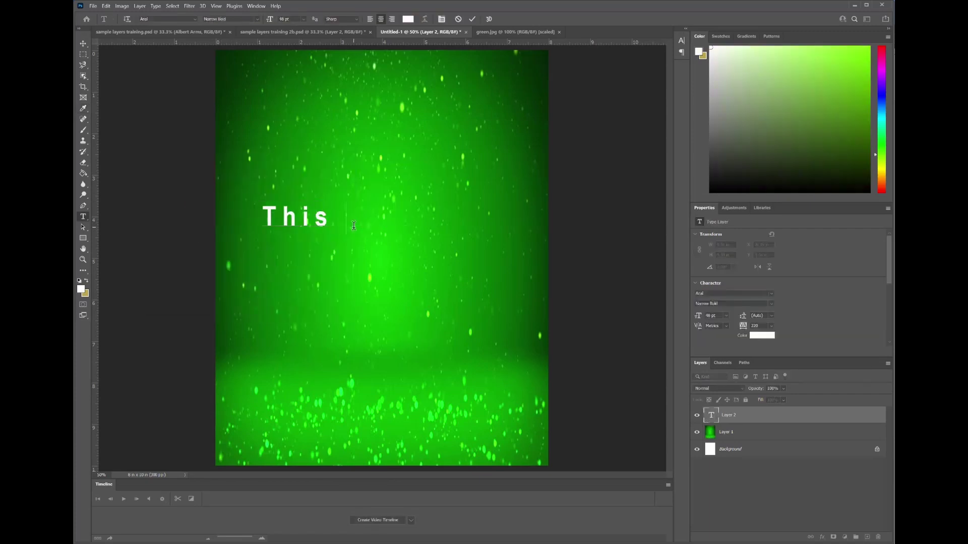
type("is text")
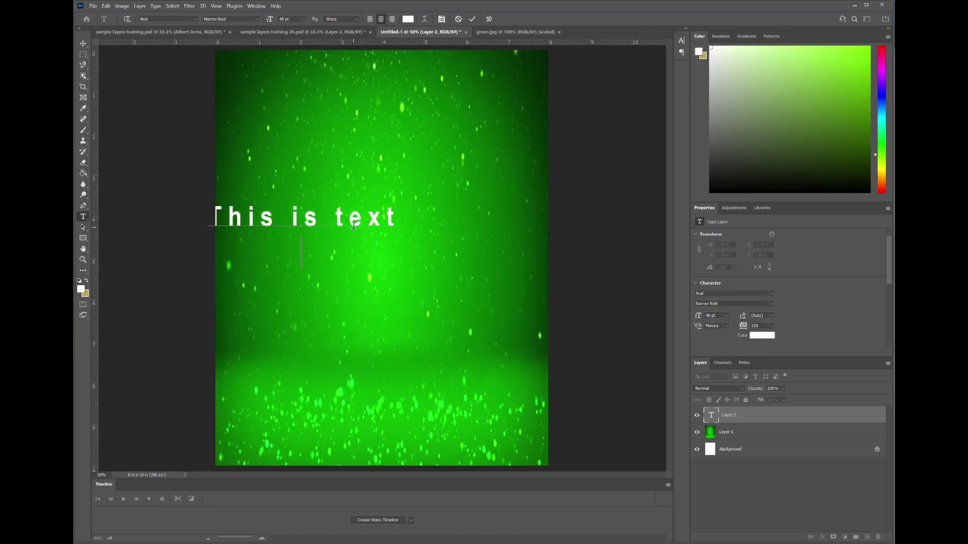
key("Return")
type("for")
type(" a separat")
type("e")
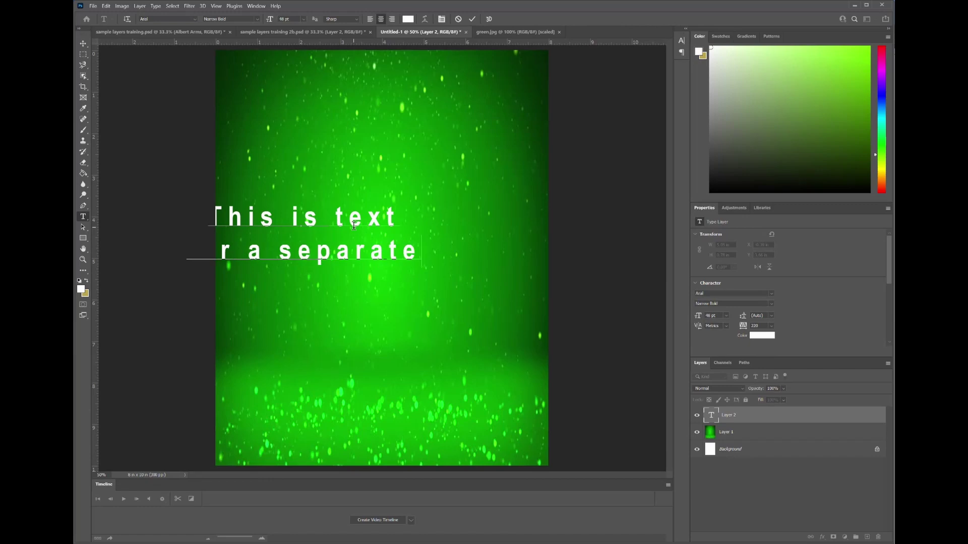
key("Return")
type("layert")
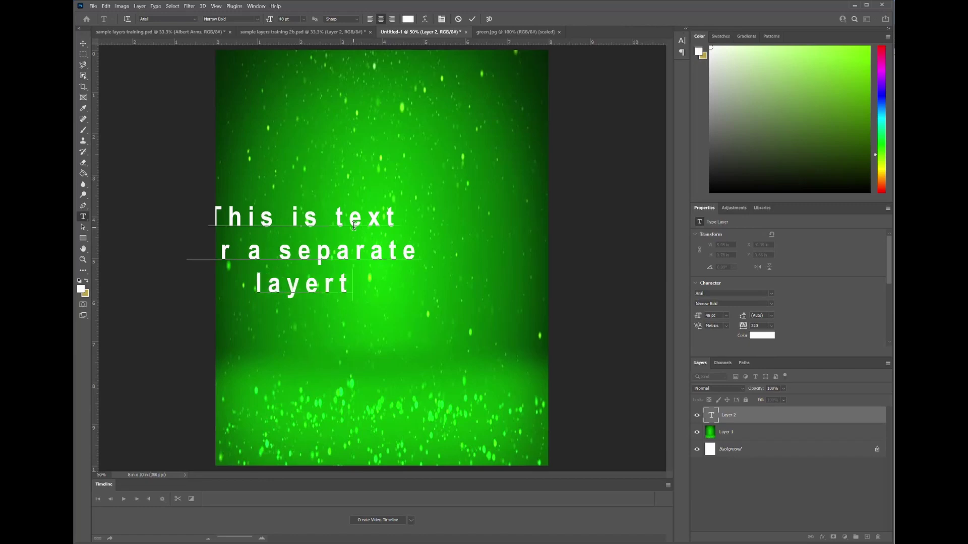
key("BackSpace")
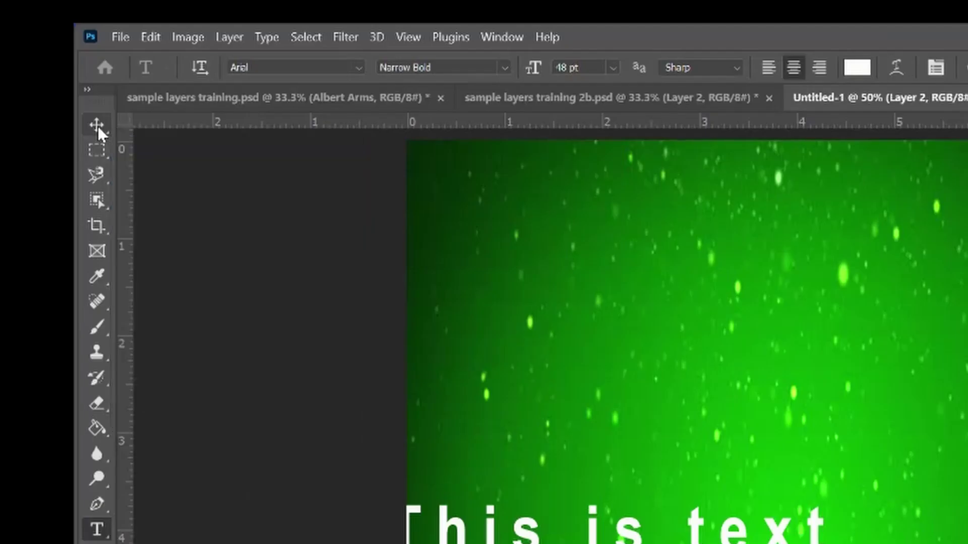
Move the three-line text fully inside the canvas, centered horizontally over the lower half of the green background.
left_click(85, 44)
left_click_drag(495, 527, 700, 277)
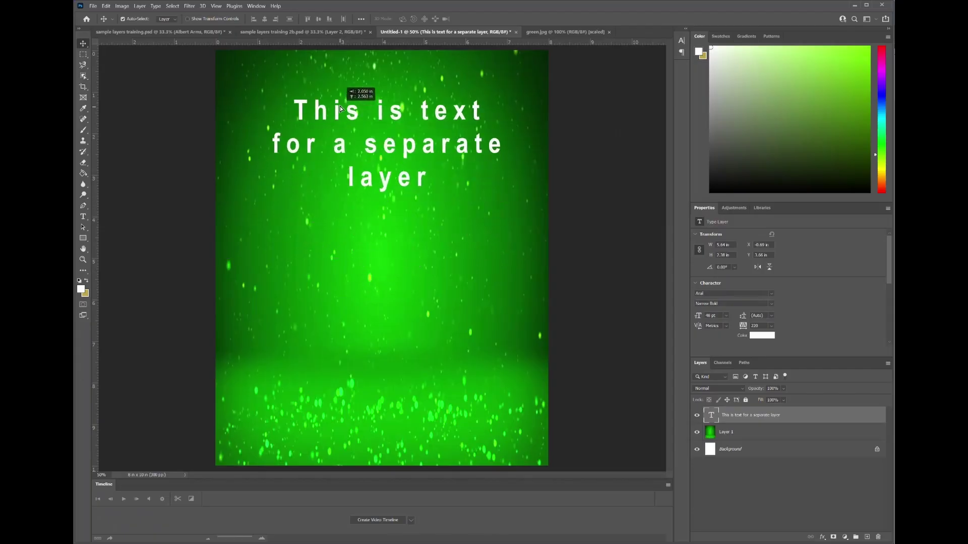
left_click_drag(340, 108, 342, 133)
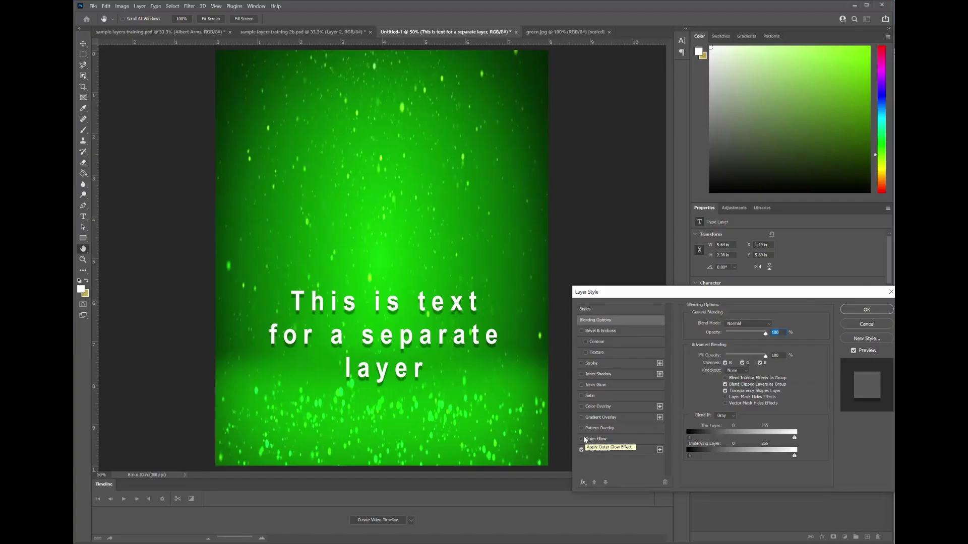
Try the Outer Glow and Stroke effects on the text layer, and apply the layer style with only Drop Shadow enabled.
left_click(582, 440)
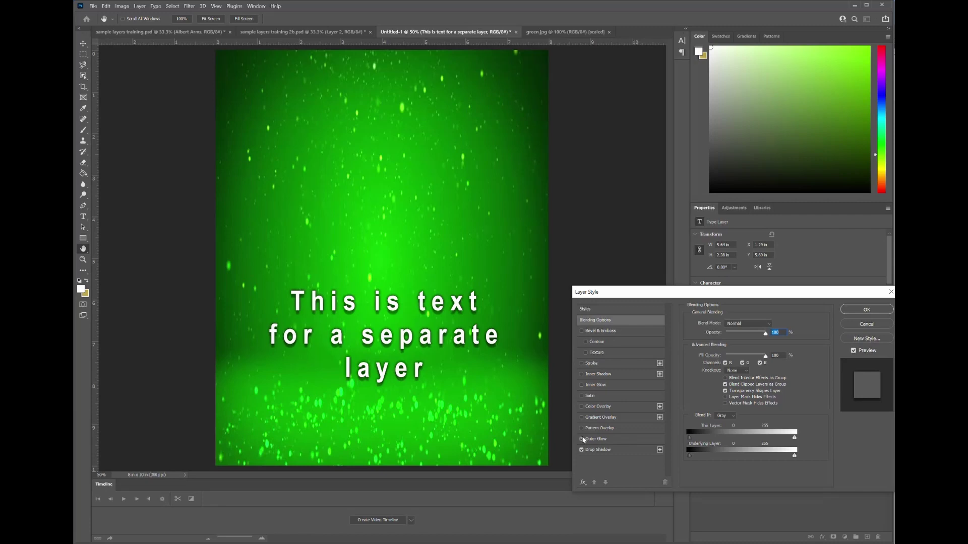
left_click(582, 440)
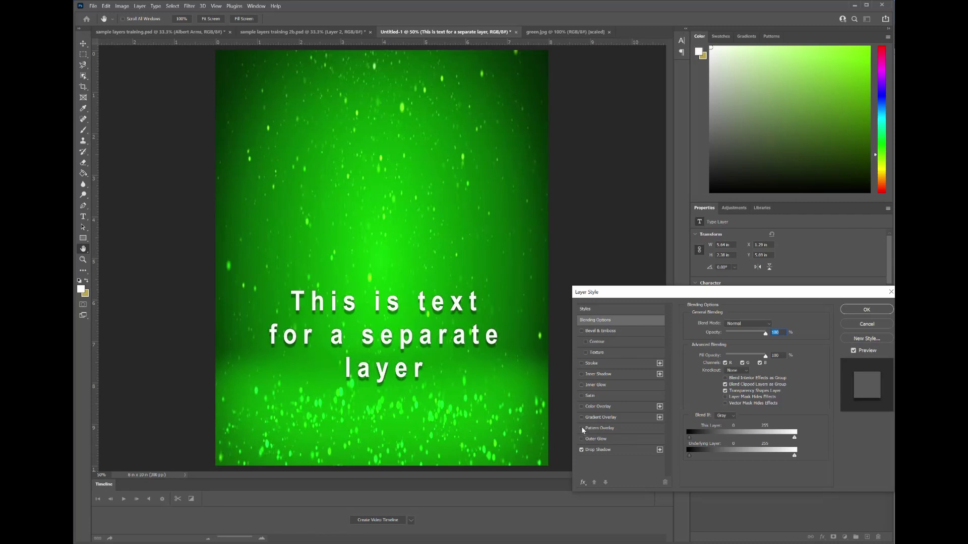
left_click(582, 363)
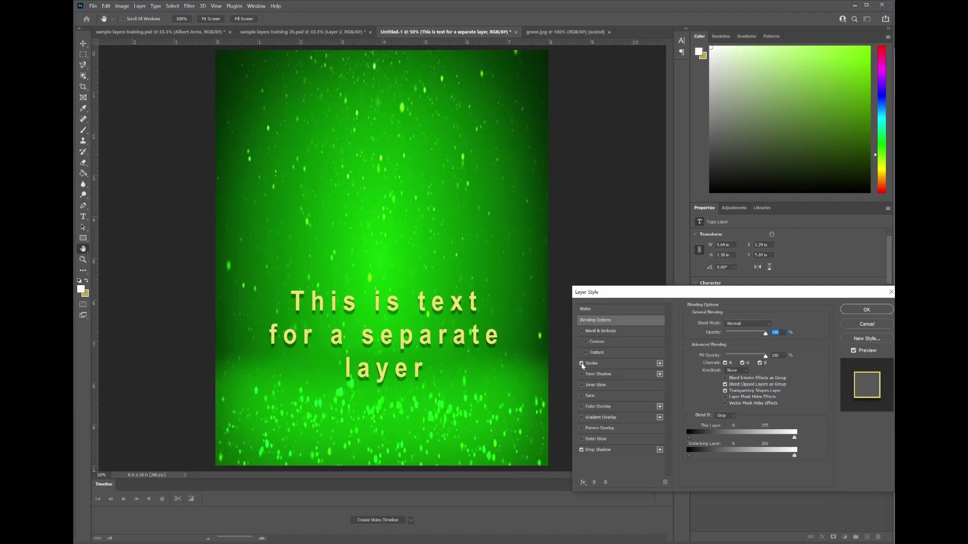
left_click(581, 363)
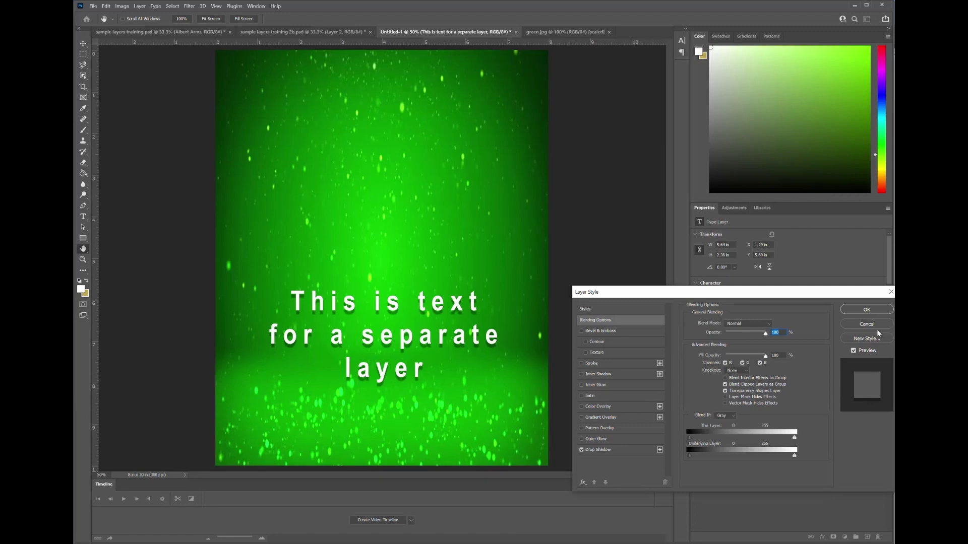
left_click(867, 310)
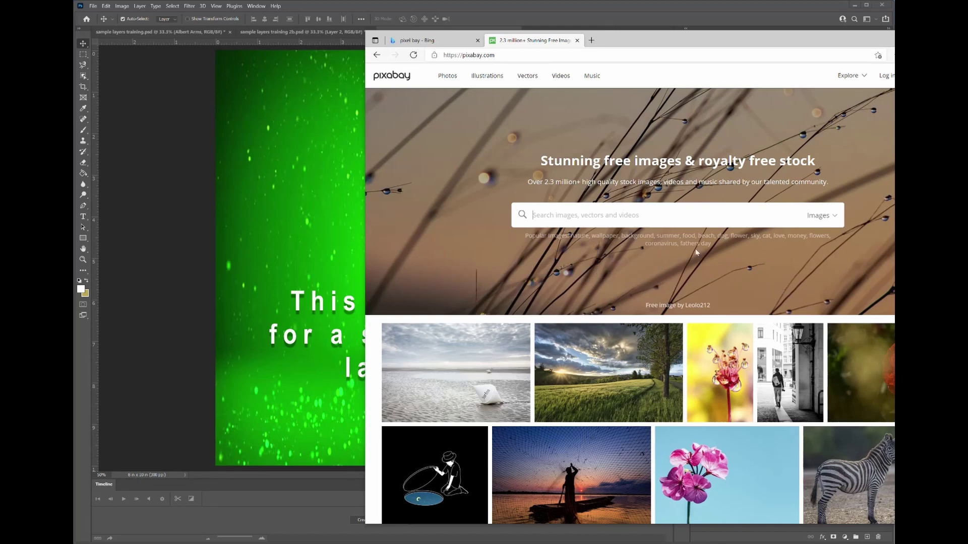
Copy the sunset meadow photo from Pixabay in the browser, and paste it into the Photoshop document as a layer directly above green Layer 1.
left_click(622, 375)
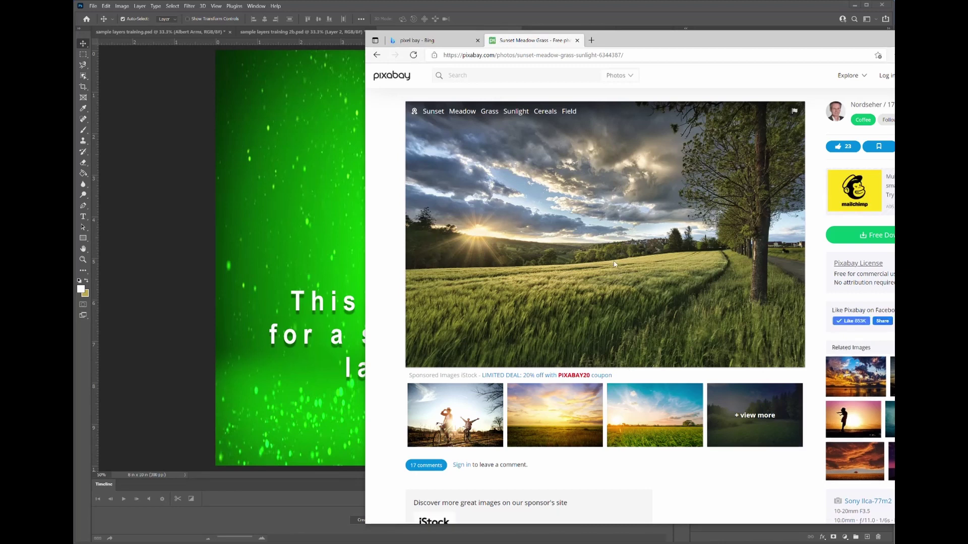
right_click(596, 220)
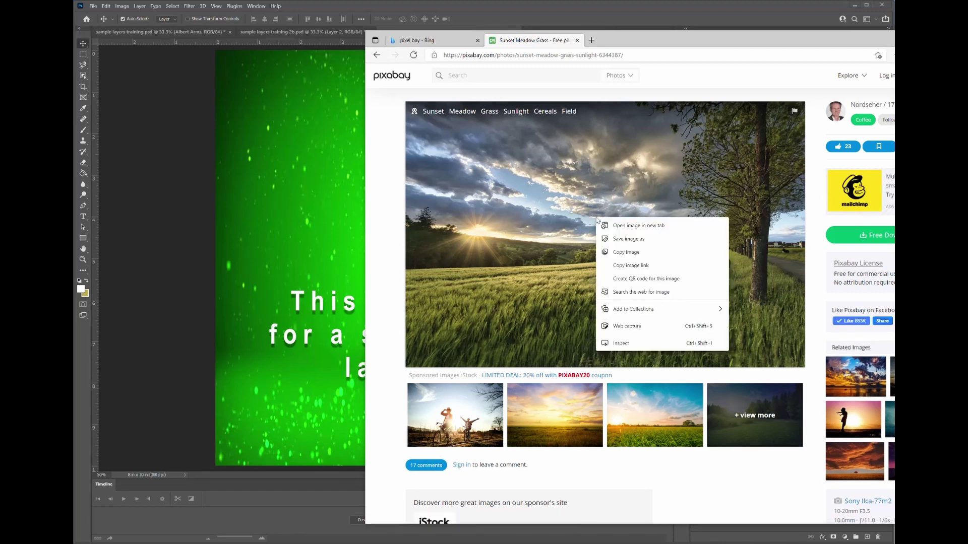
left_click(629, 255)
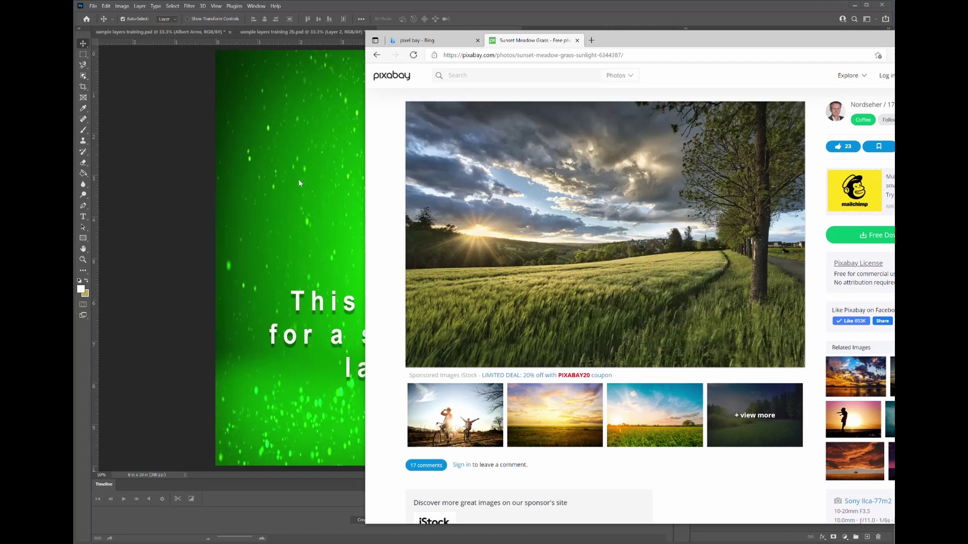
left_click(331, 186)
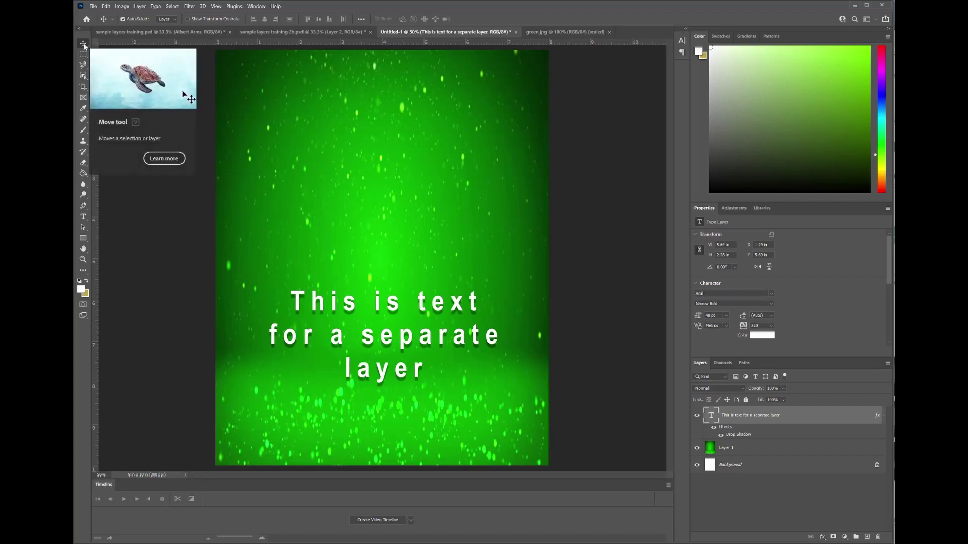
left_click(299, 156)
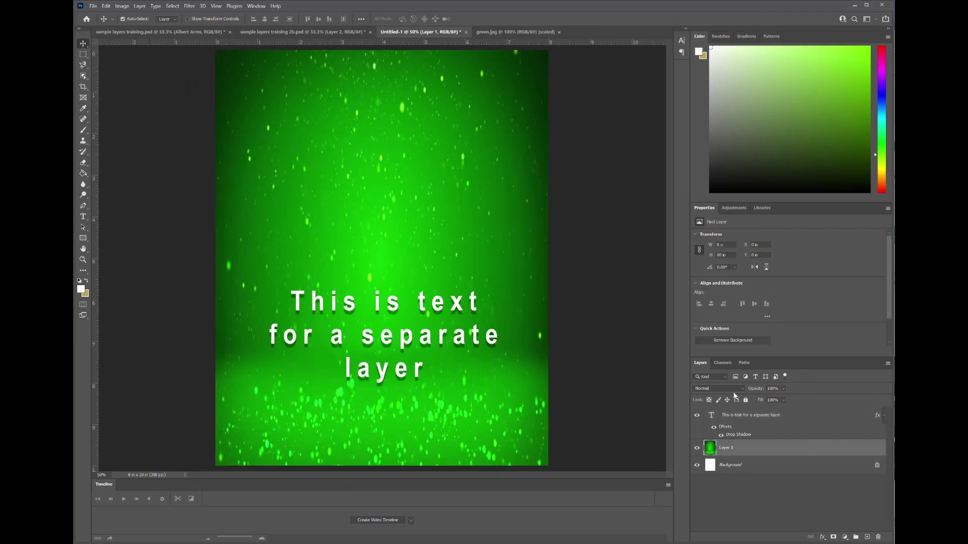
key("ctrl+v")
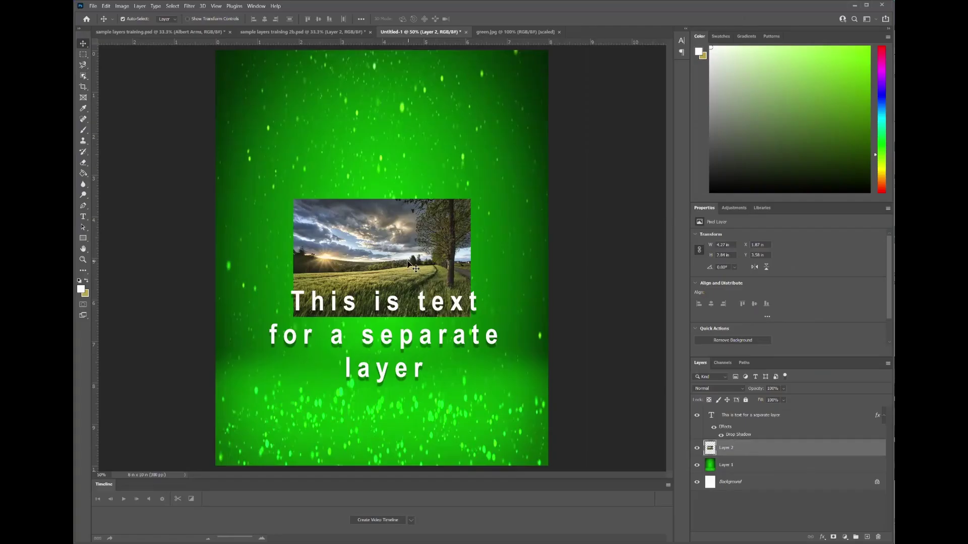
Move the text to the upper half of the canvas and place the meadow photo below it, at about X 2.24 in, Y 4.63 in.
left_click_drag(35, 31, 49, 3)
left_click_drag(414, 247, 401, 326)
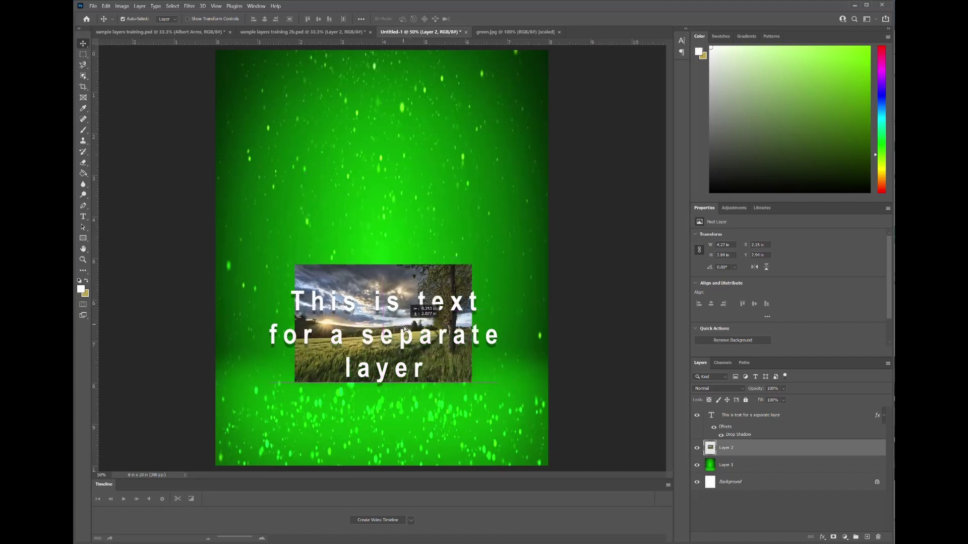
left_click_drag(437, 357, 451, 149)
left_click_drag(390, 276, 408, 211)
left_click_drag(414, 136, 402, 196)
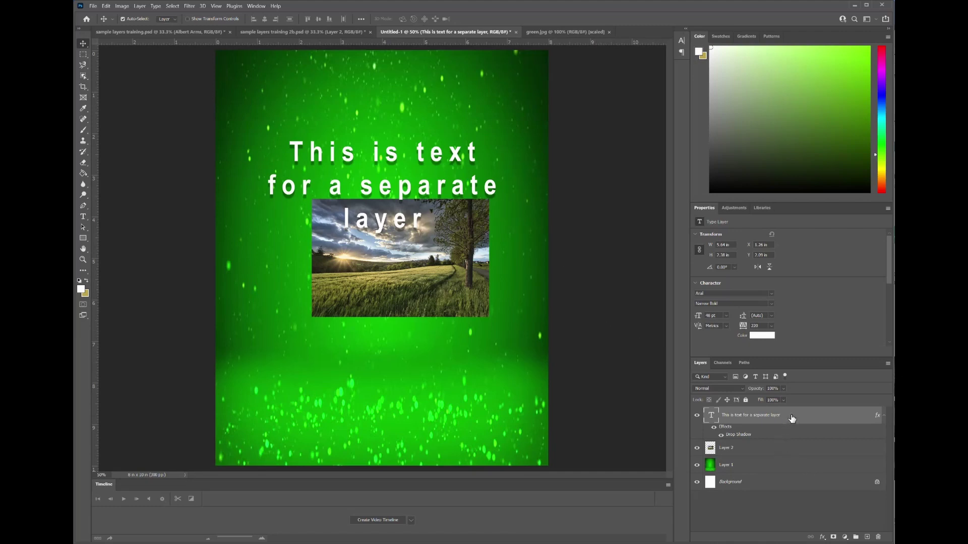
left_click(769, 448)
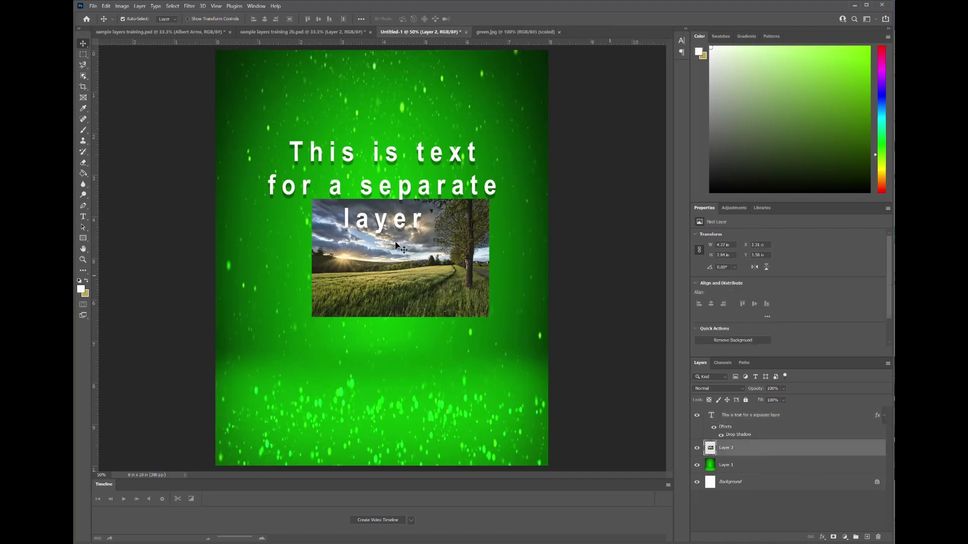
left_click_drag(401, 271, 397, 314)
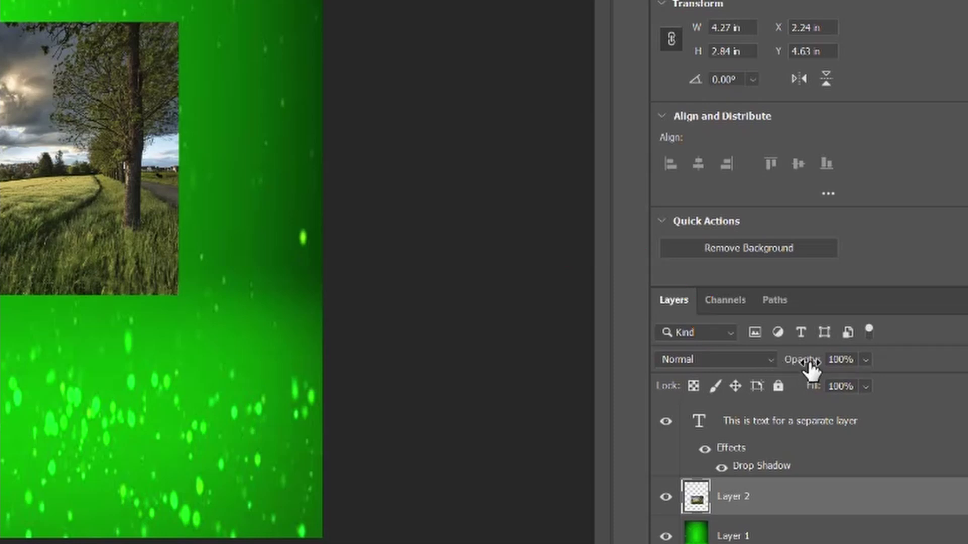
Try lowering the meadow photo layer's opacity to about 29%, and return it to 100%.
left_click_drag(808, 366, 734, 401)
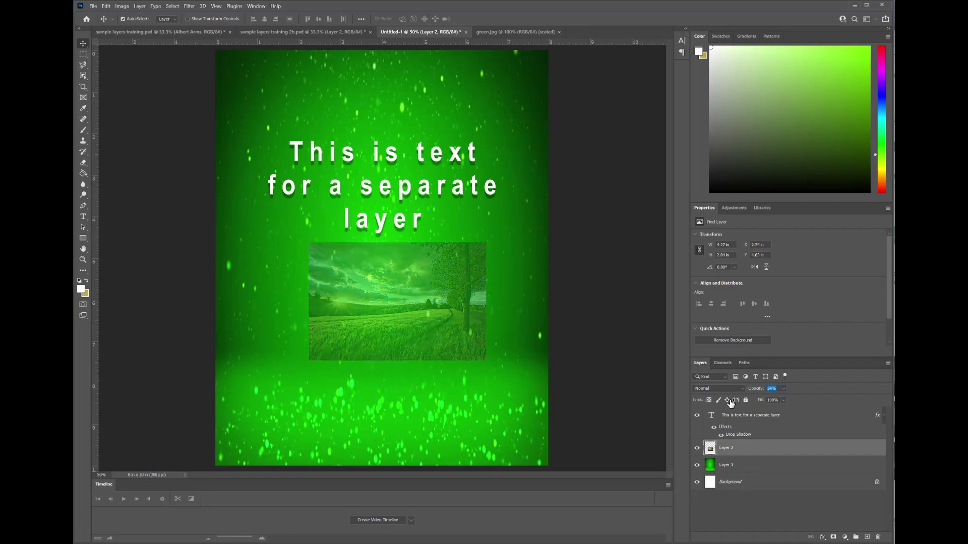
key("shift+Down")
left_click_drag(726, 404, 729, 404)
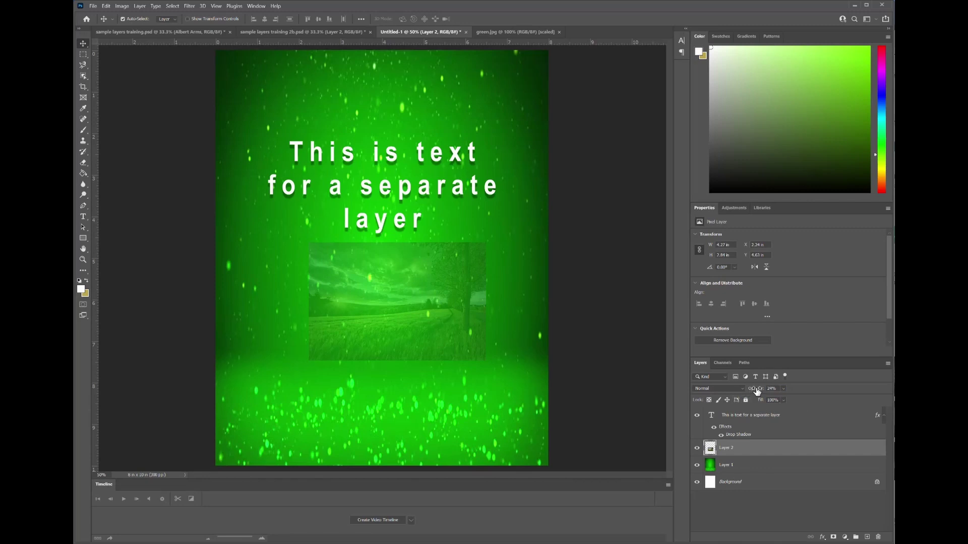
left_click_drag(757, 391, 882, 397)
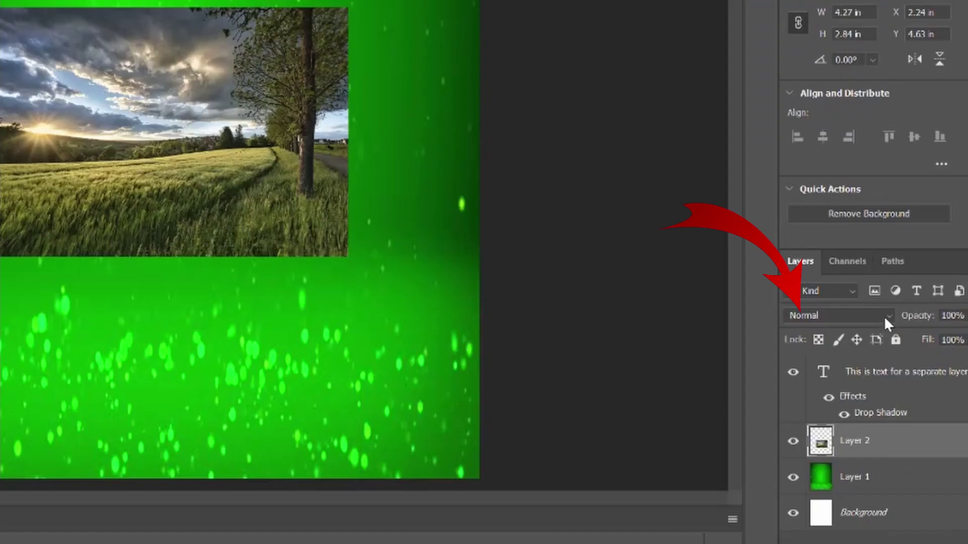
Preview several blend modes on the meadow photo layer and set it to Darken.
left_click(740, 389)
scroll(889, 320, "up", 3)
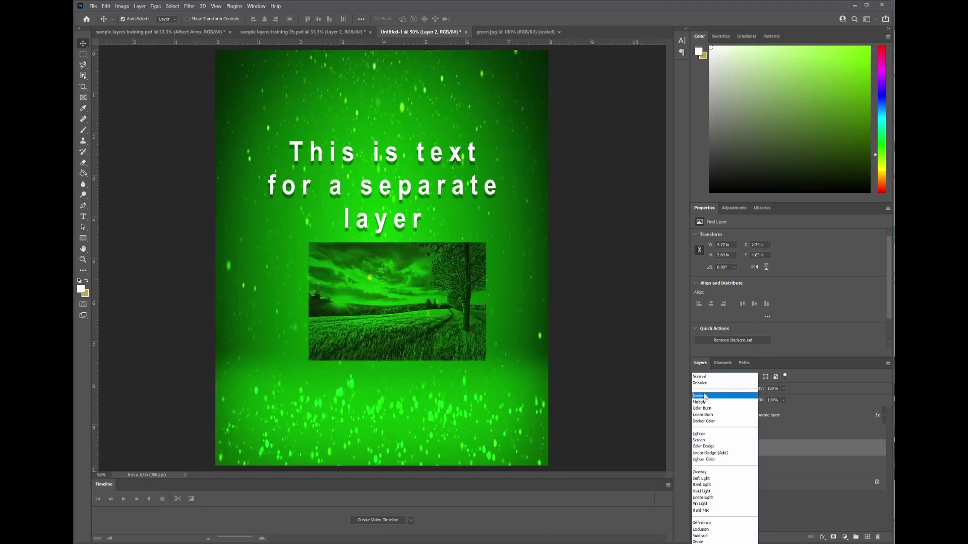
left_click(704, 396)
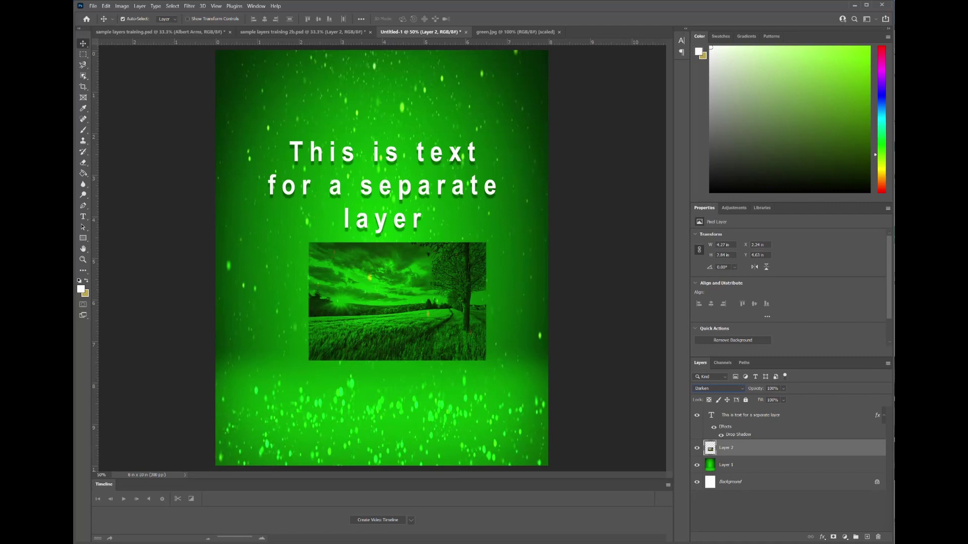
left_click(742, 390)
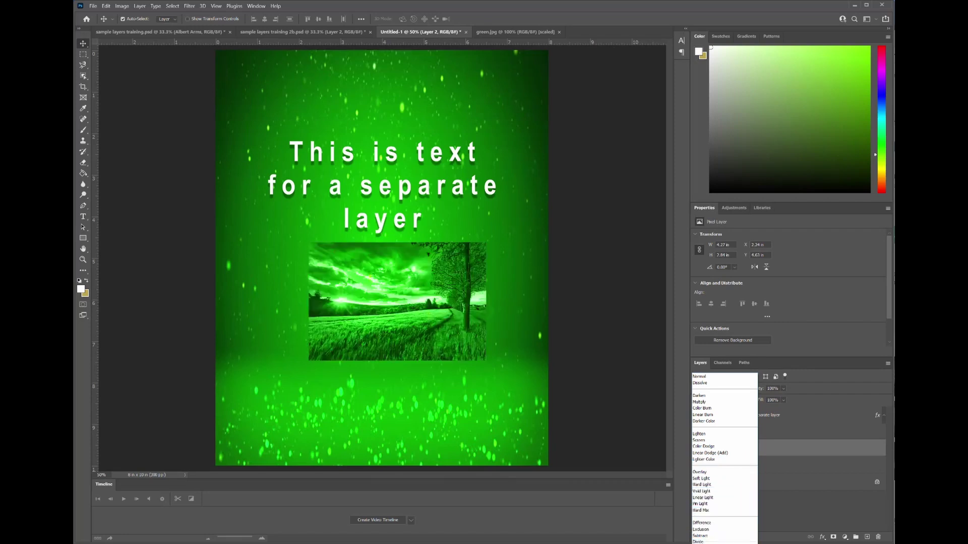
left_click(699, 396)
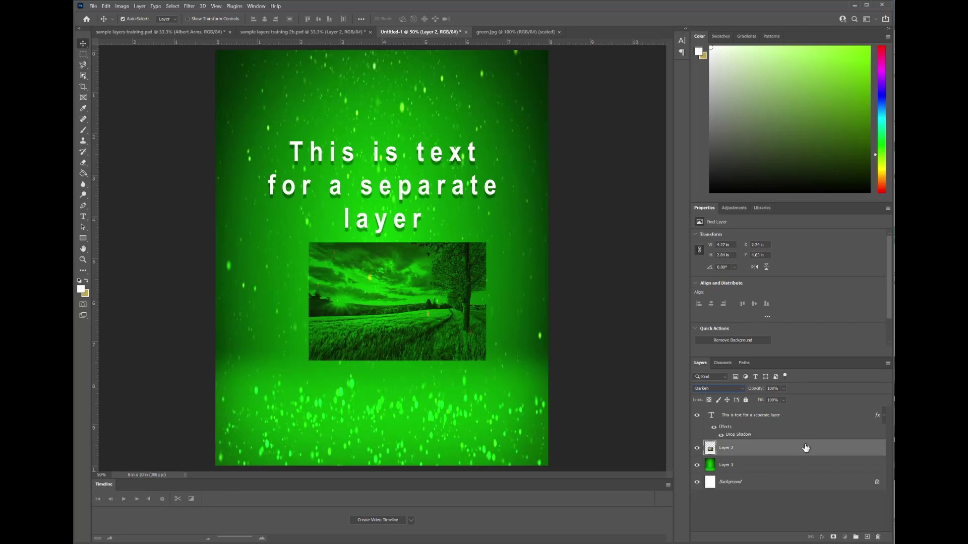
Free-transform the meadow photo to about 149% of its size with a 0.42° rotation, keeping it inside the canvas below the text.
key("ctrl+t")
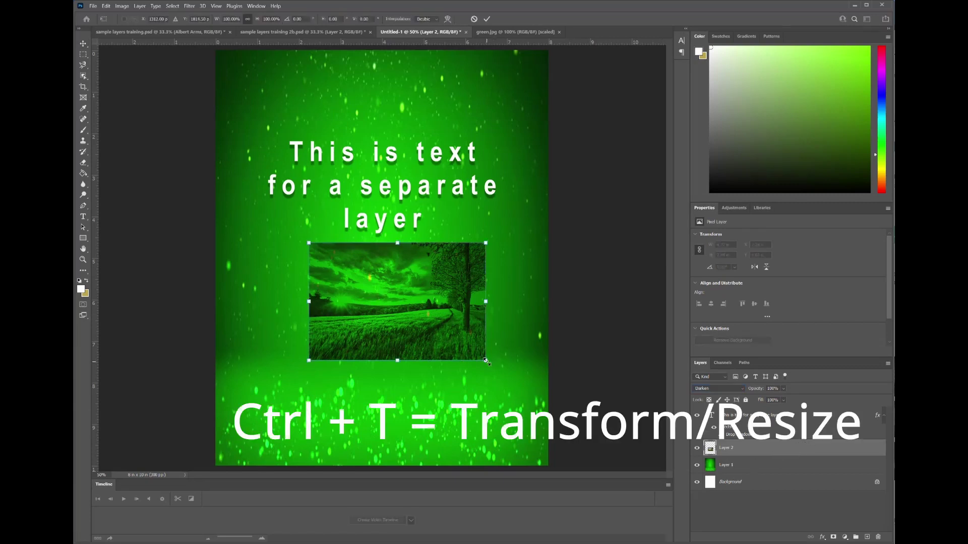
left_click_drag(485, 361, 536, 385)
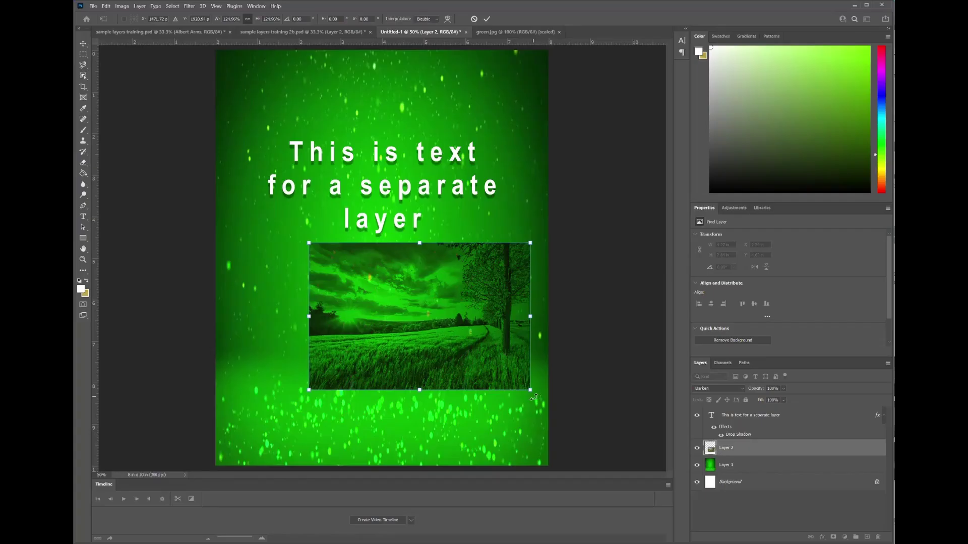
mouse_move(503, 394)
left_mouse_down()
mouse_move(507, 383)
mouse_move(479, 416)
mouse_move(527, 408)
mouse_move(485, 450)
mouse_move(519, 430)
mouse_move(540, 390)
mouse_move(549, 298)
mouse_move(471, 233)
mouse_move(509, 330)
mouse_move(504, 376)
left_mouse_up()
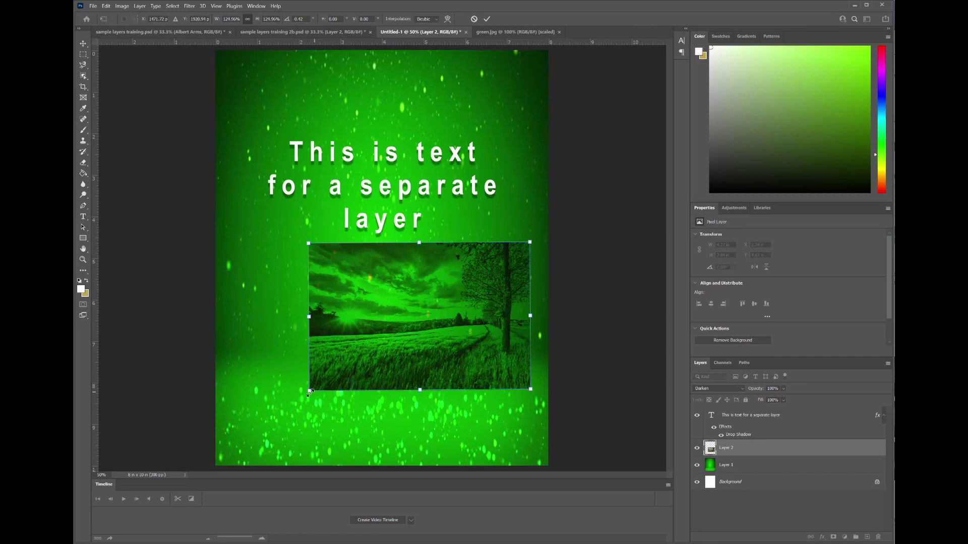
left_click_drag(309, 391, 267, 419)
left_click_drag(355, 366, 349, 359)
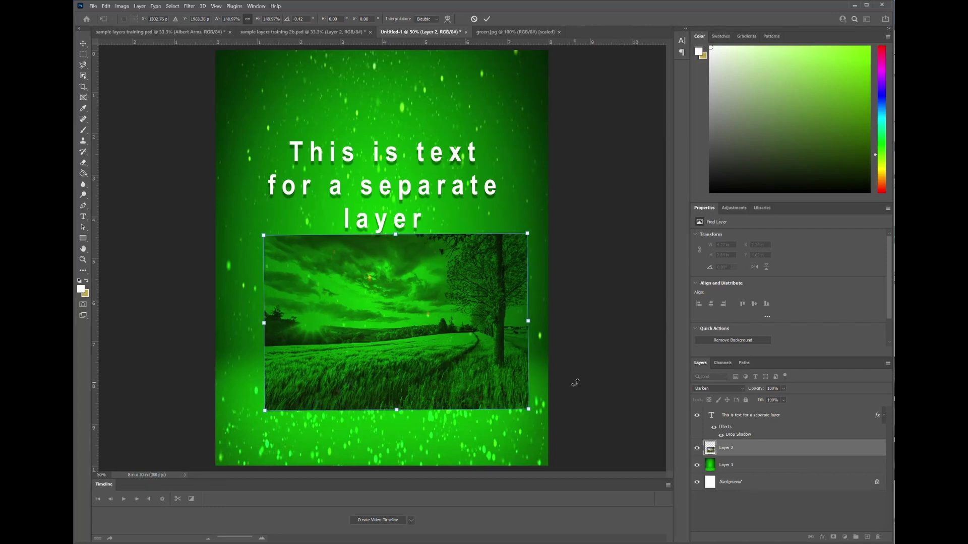
key("Return")
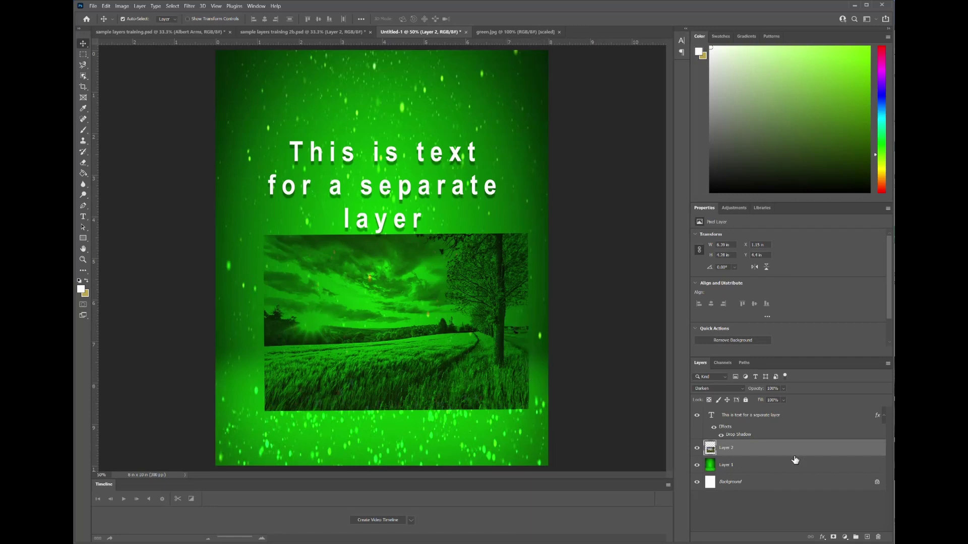
Try a Drop Shadow on the meadow photo layer and turn it off again.
double_click(757, 450)
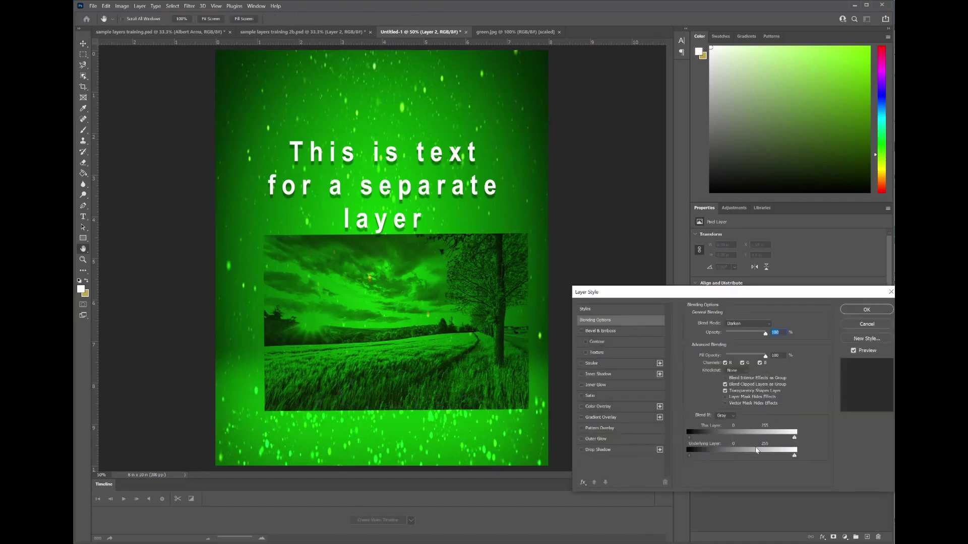
left_click(582, 451)
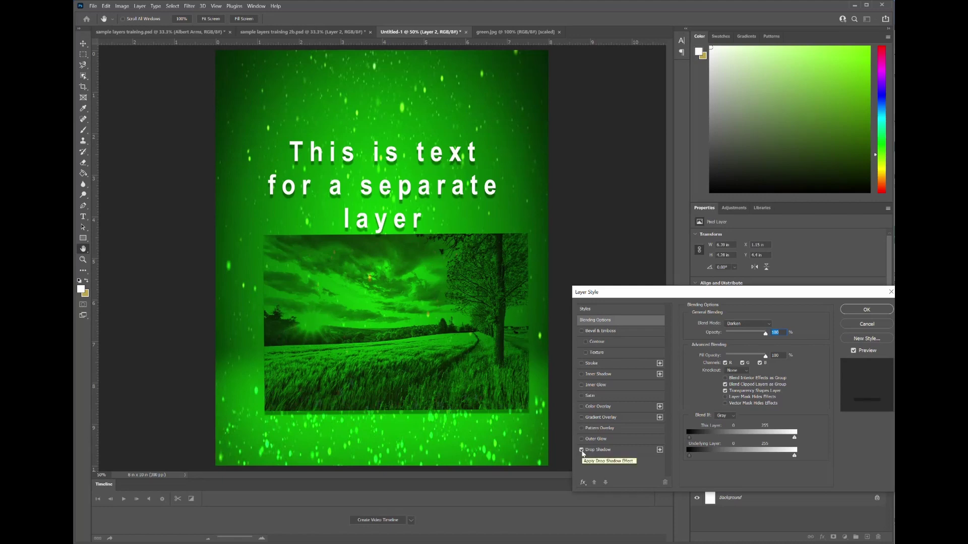
left_click(583, 451)
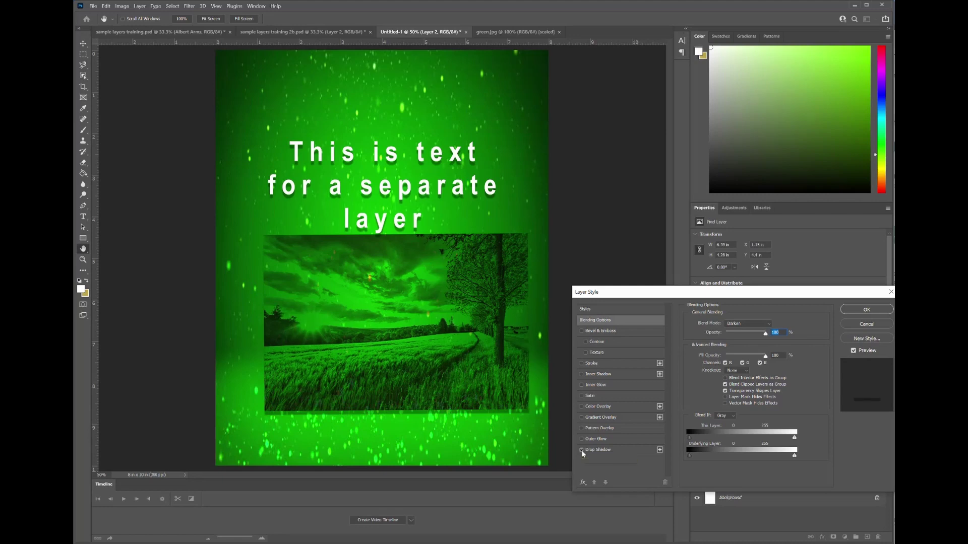
left_click(866, 313)
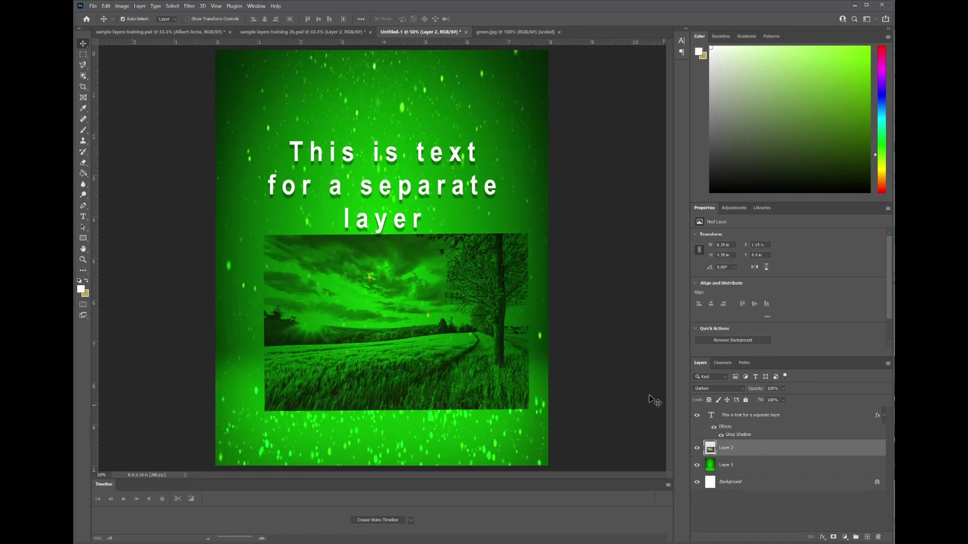
Switch to the browser, copy the iStock photo of the pointing man on a yellow background, and paste it into the Photoshop document.
key("alt+Tab")
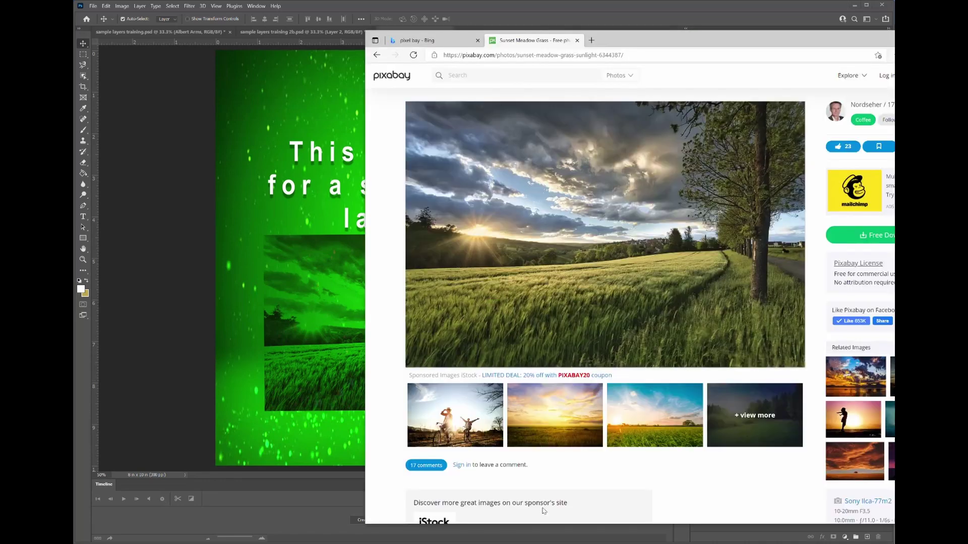
left_click(469, 424)
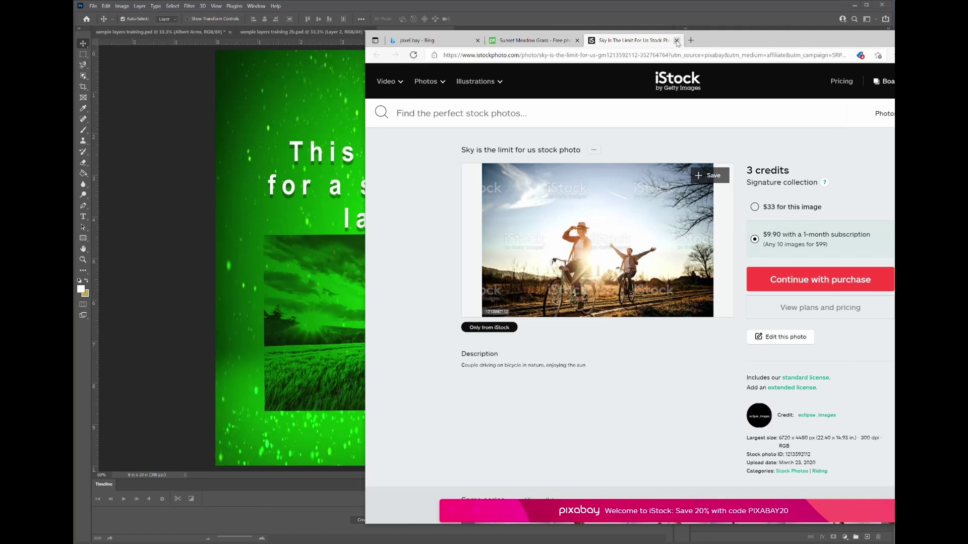
left_click(677, 40)
left_click(661, 162)
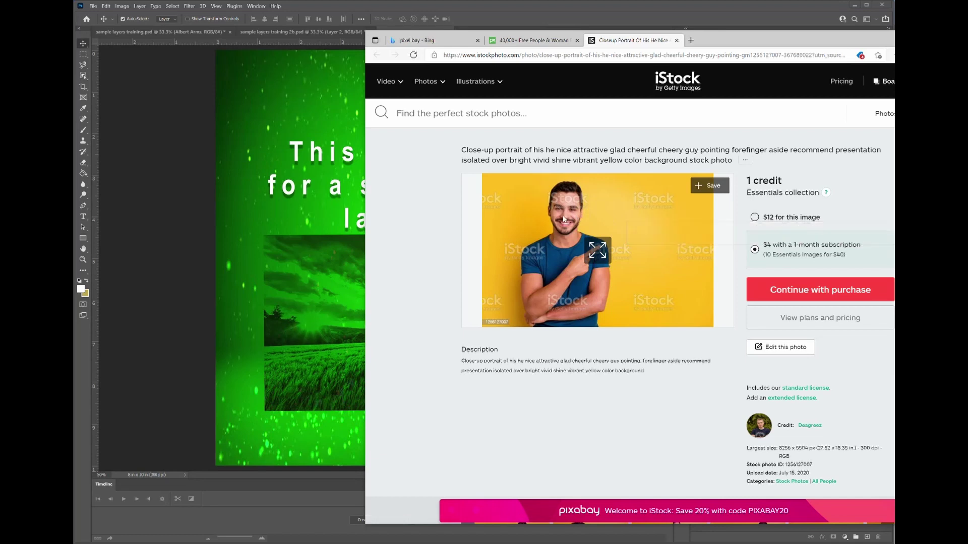
right_click(564, 217)
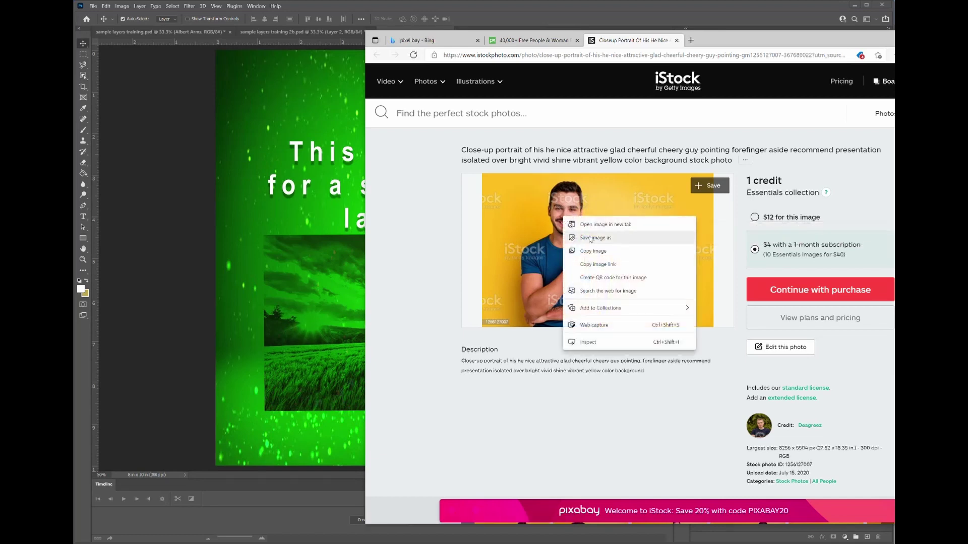
left_click(594, 253)
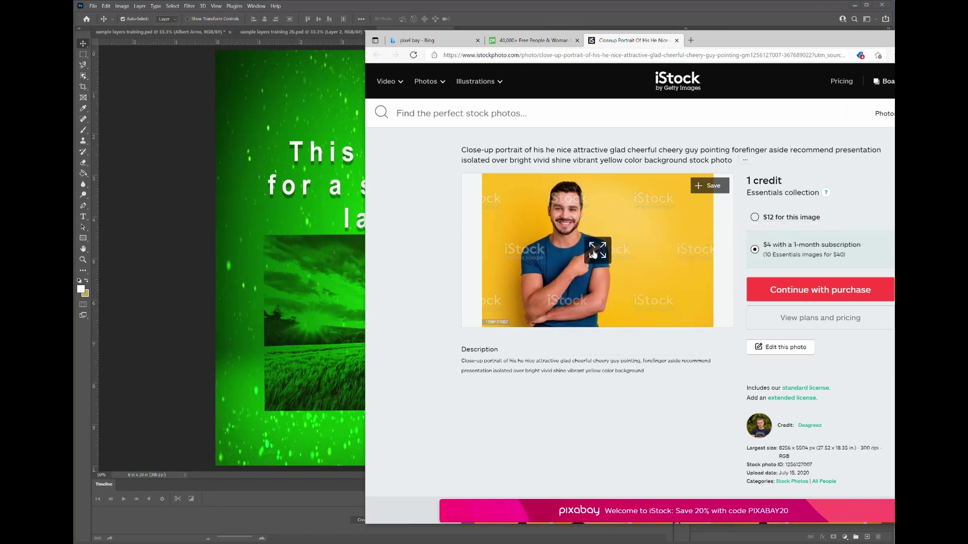
left_click(325, 274)
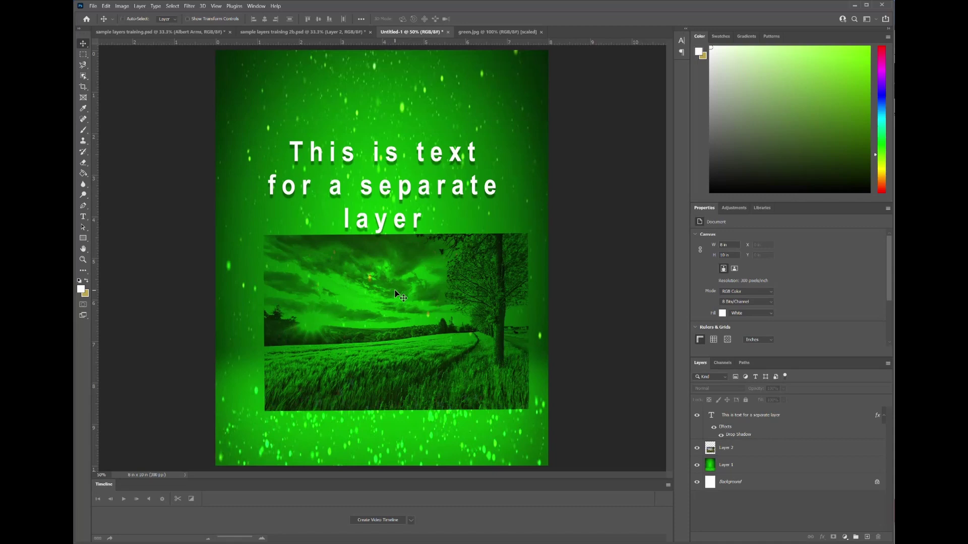
key("ctrl+v")
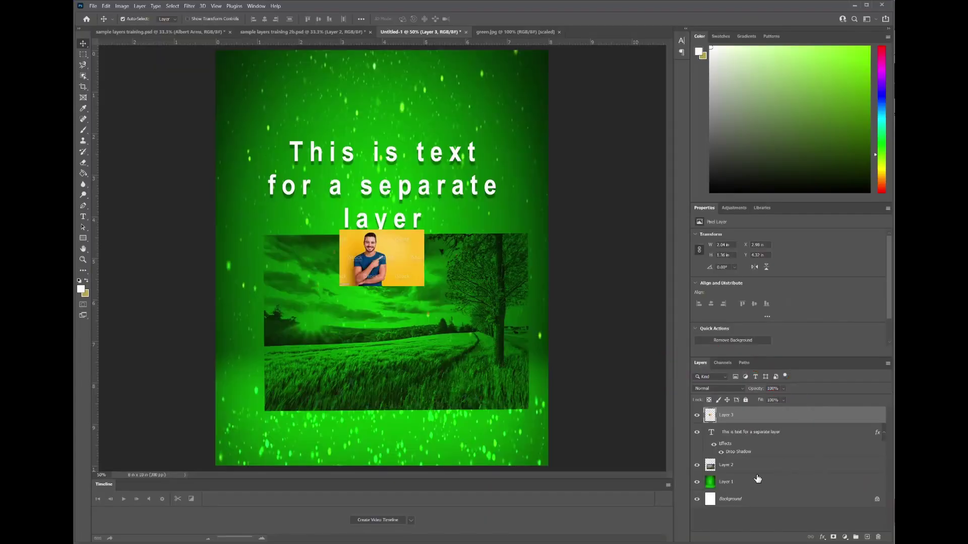
Rename the pasted photo's layer Man, the green background layer Green back, and the meadow photo layer OUtdoors.
double_click(725, 415)
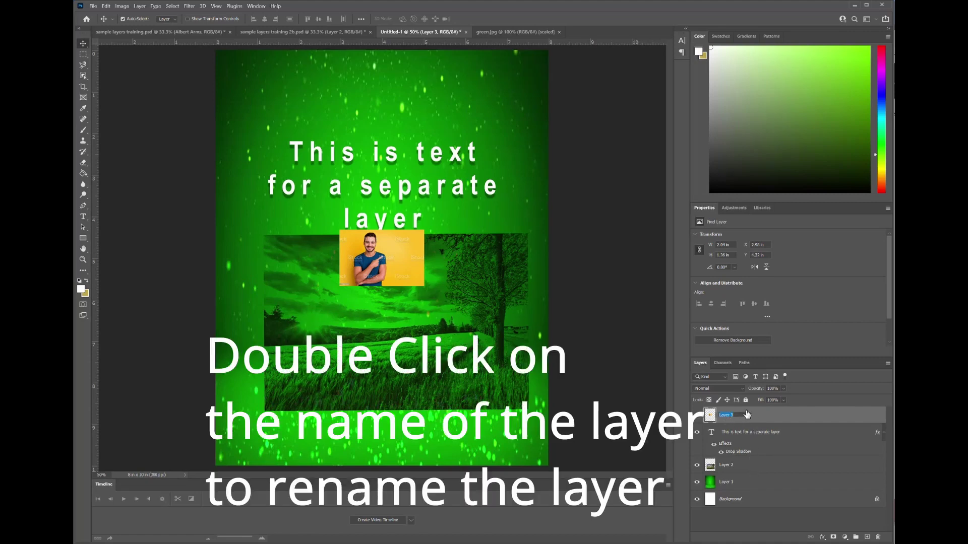
type("Man")
left_click(732, 483)
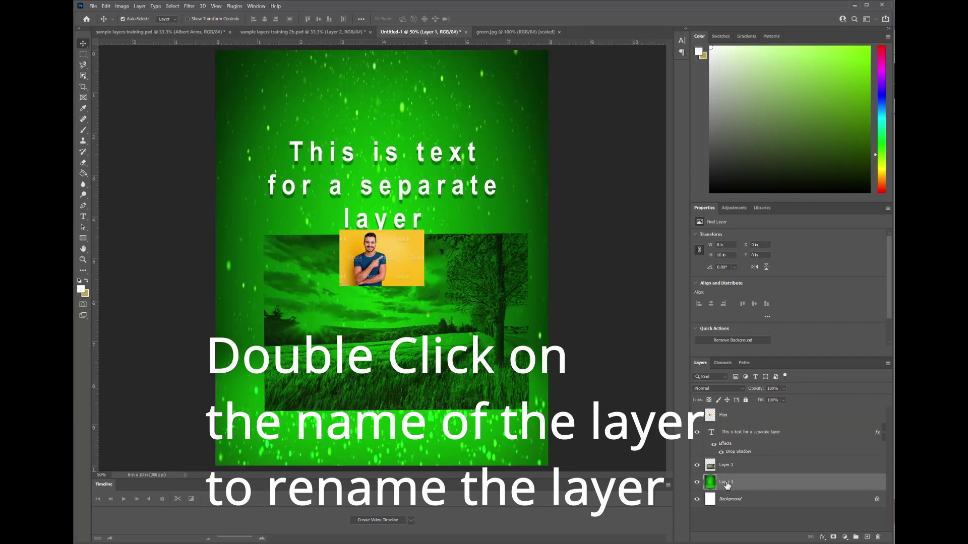
double_click(727, 483)
type("Gree")
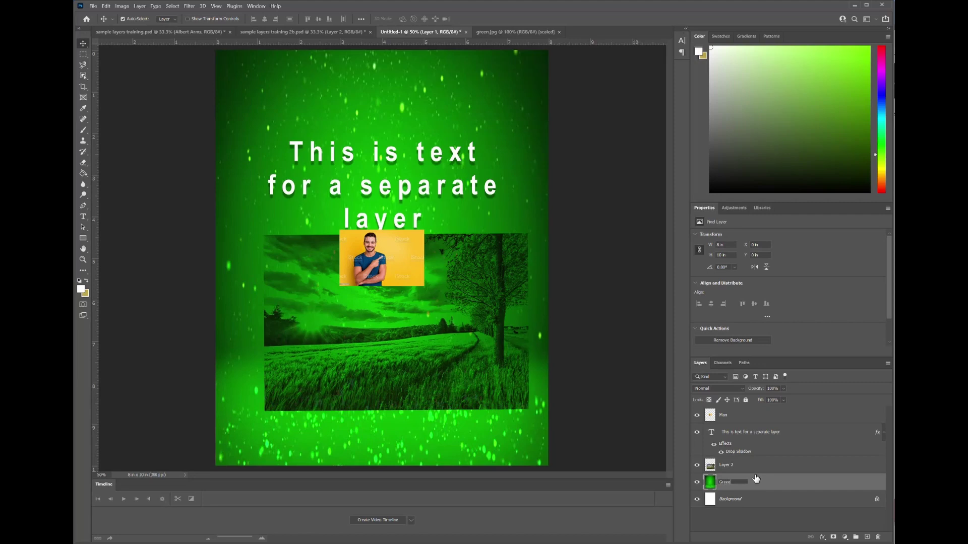
type("n back")
double_click(728, 465)
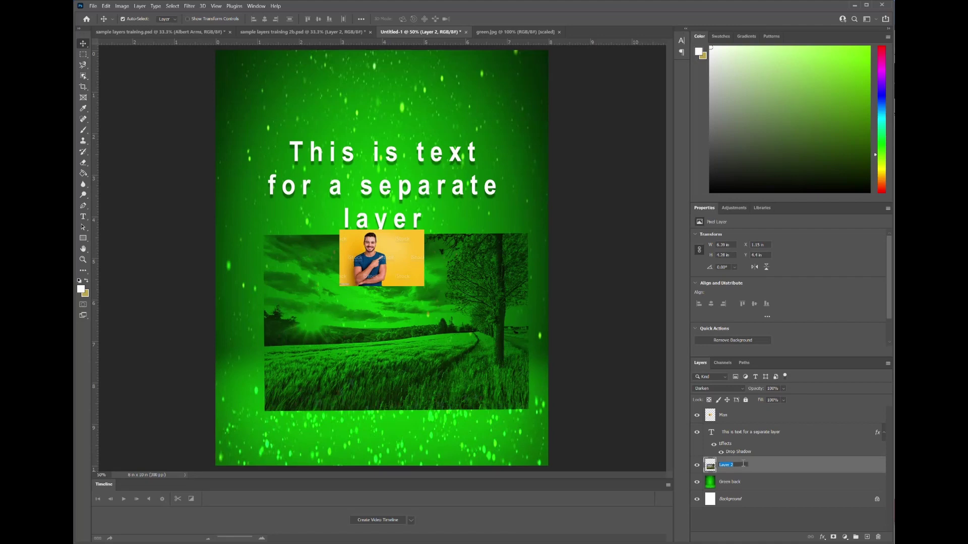
type("Outdoors")
key("Return")
Move the man photo down over the meadow photo and scale it proportionally to about 251%.
left_click_drag(367, 271, 370, 356)
left_click_drag(345, 347, 361, 346)
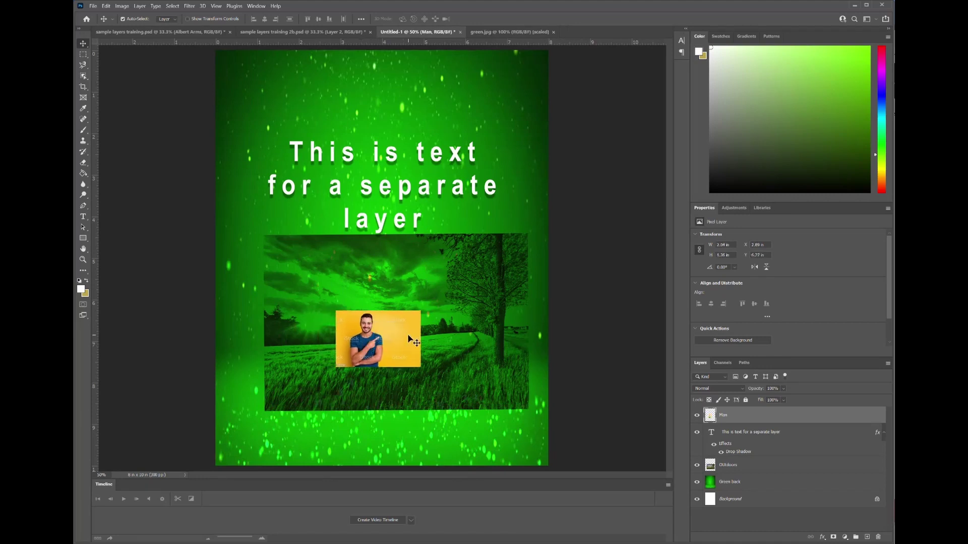
key("ctrl+t")
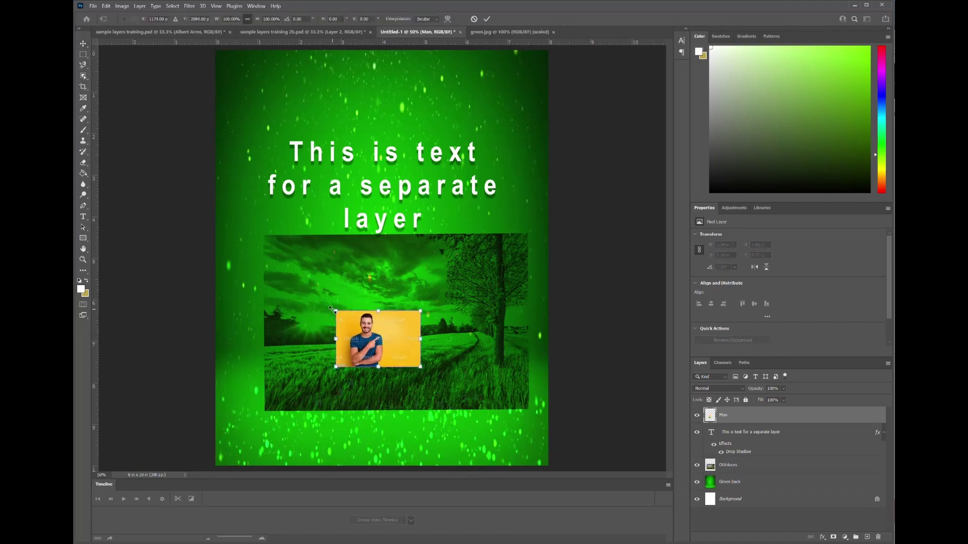
left_click_drag(335, 311, 272, 246)
left_click_drag(421, 367, 477, 405)
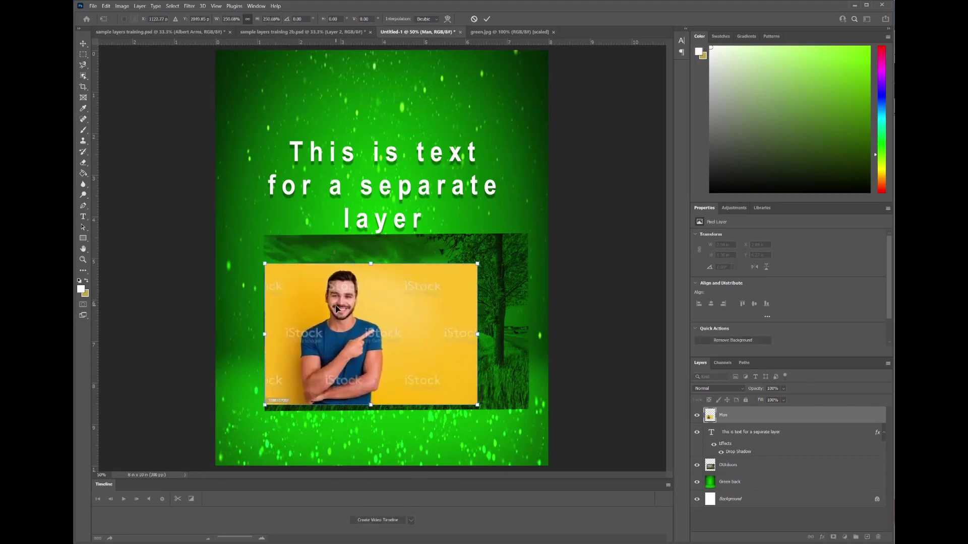
key("Return")
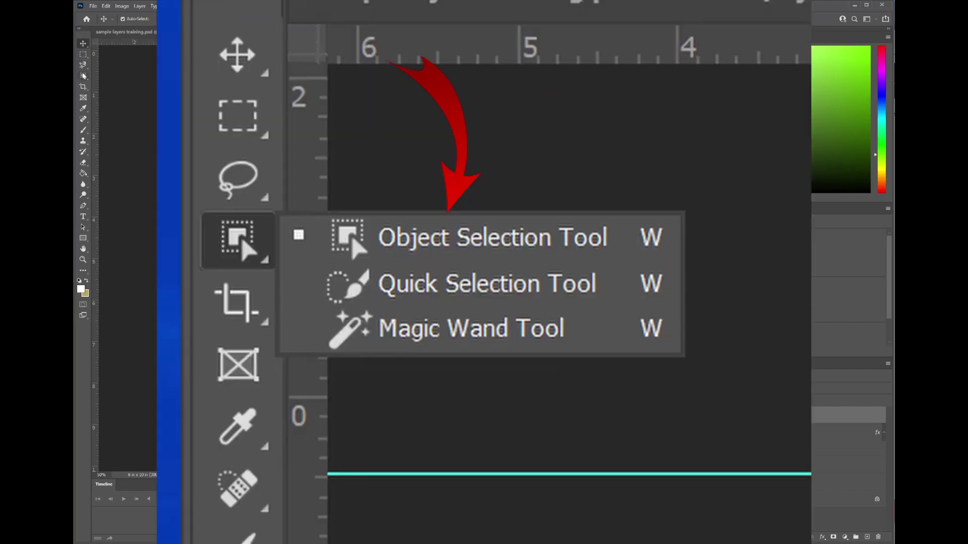
Use the Object Selection tool's Select Subject on the Man layer and copy the selected man onto a new layer.
left_click(84, 76)
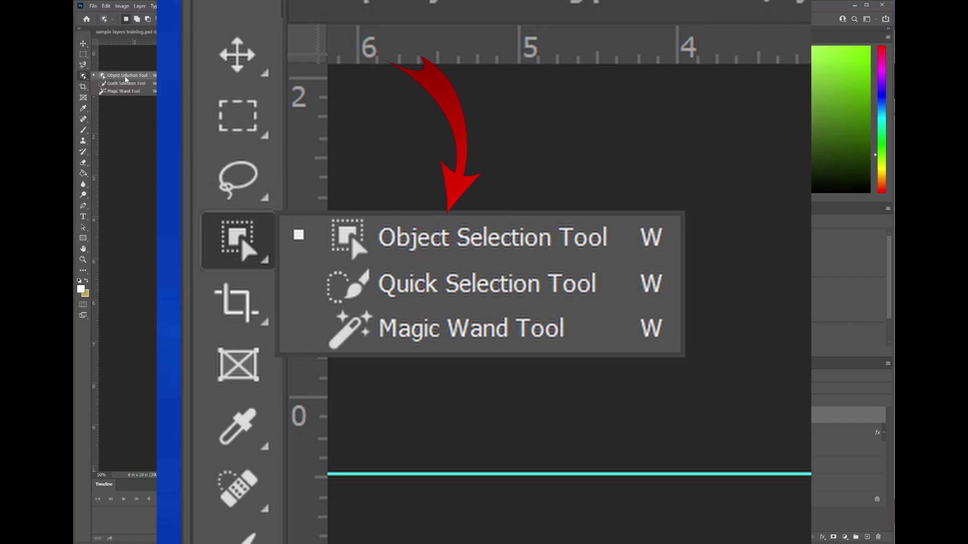
left_click(126, 79)
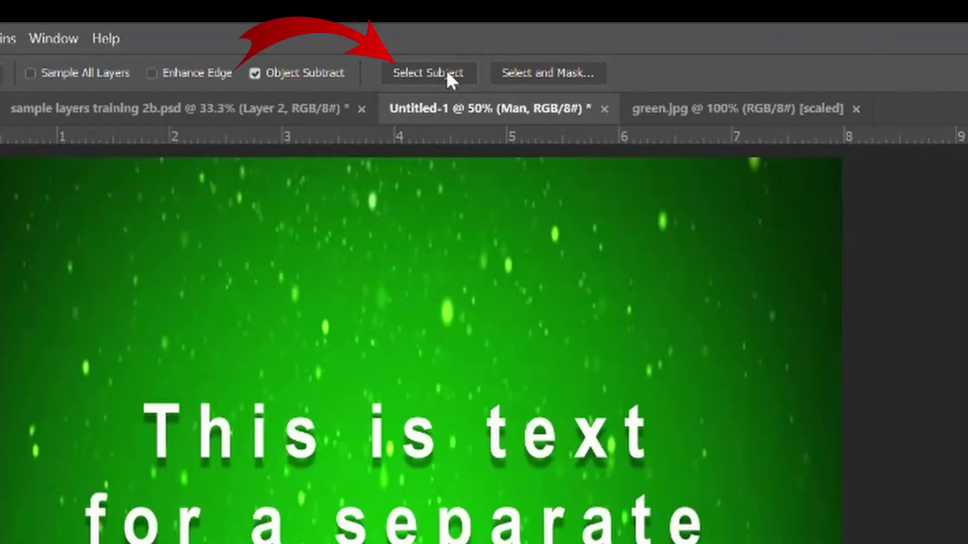
left_click(446, 70)
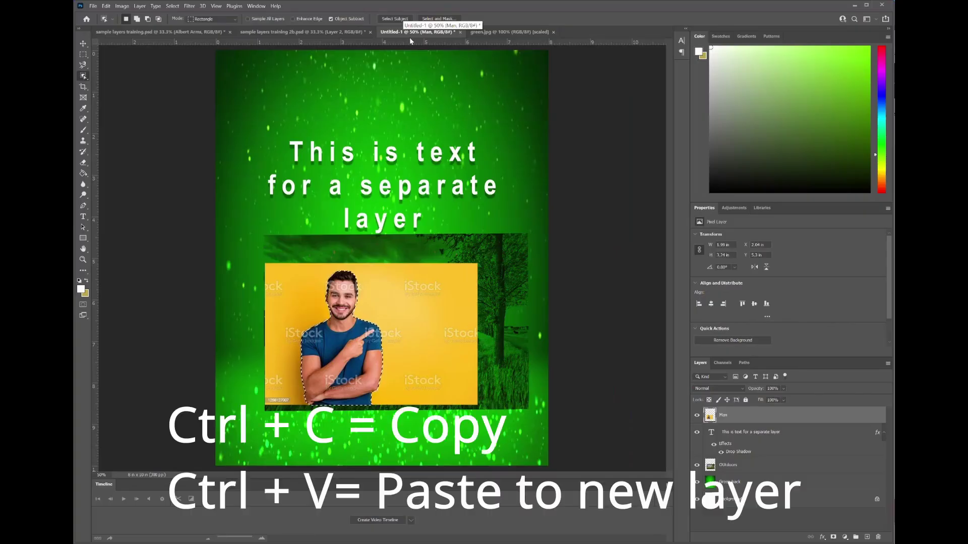
key("ctrl+c")
key("ctrl+v")
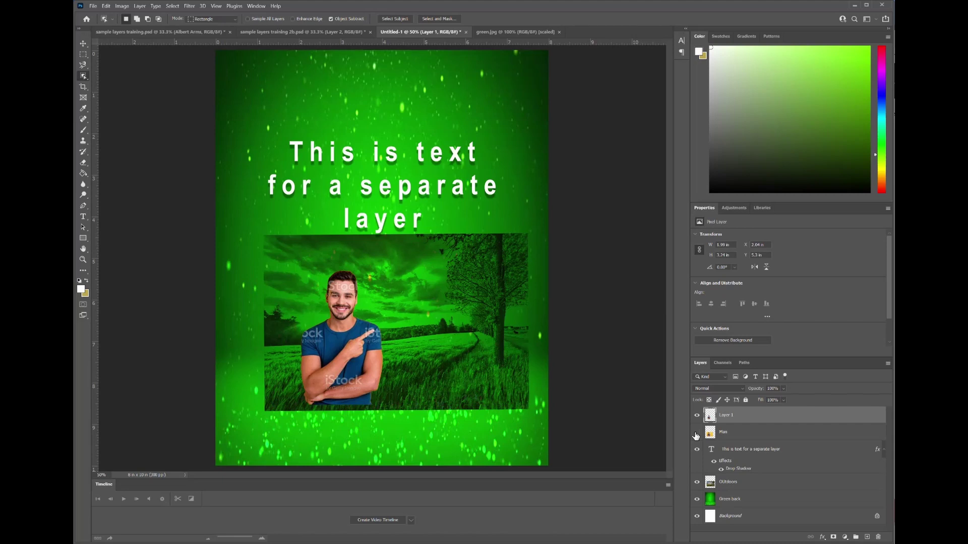
Compare with the Man layer shown, hide it, and move the cut-out man into the meadow photo's lower-left corner.
left_click(696, 434)
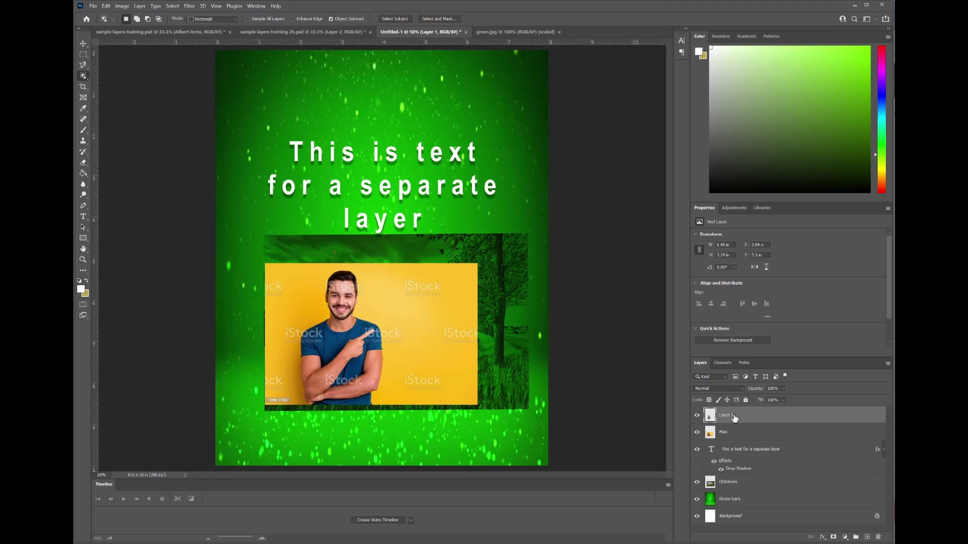
left_click(696, 433)
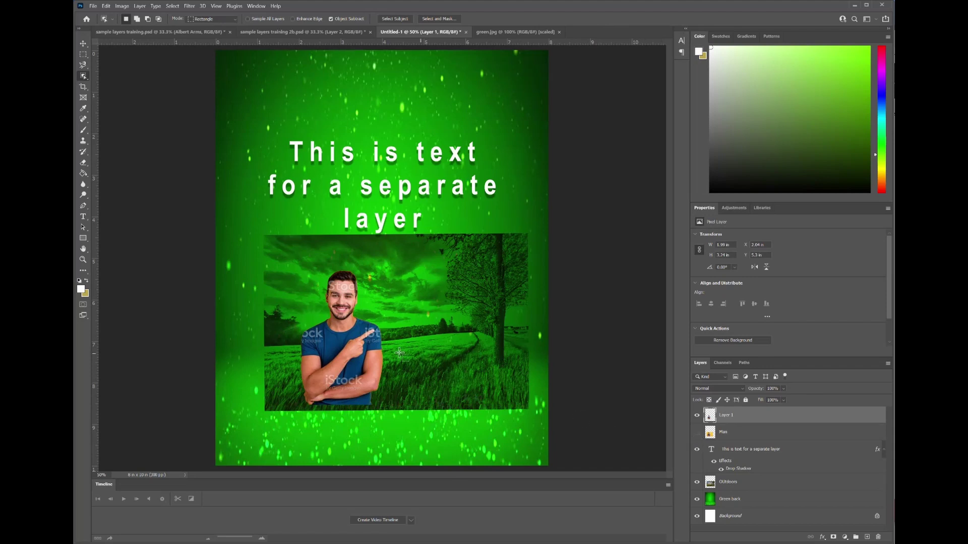
left_click(83, 43)
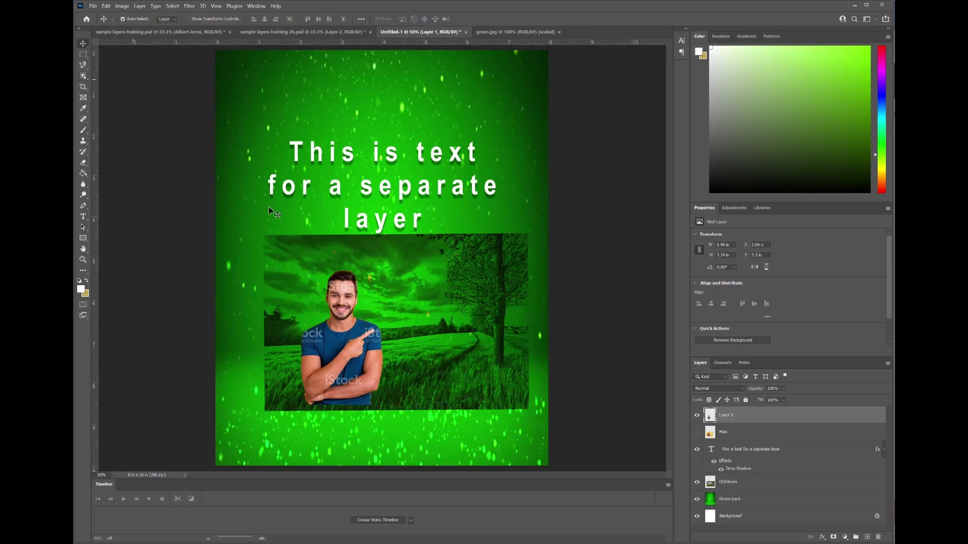
left_click_drag(334, 329, 298, 335)
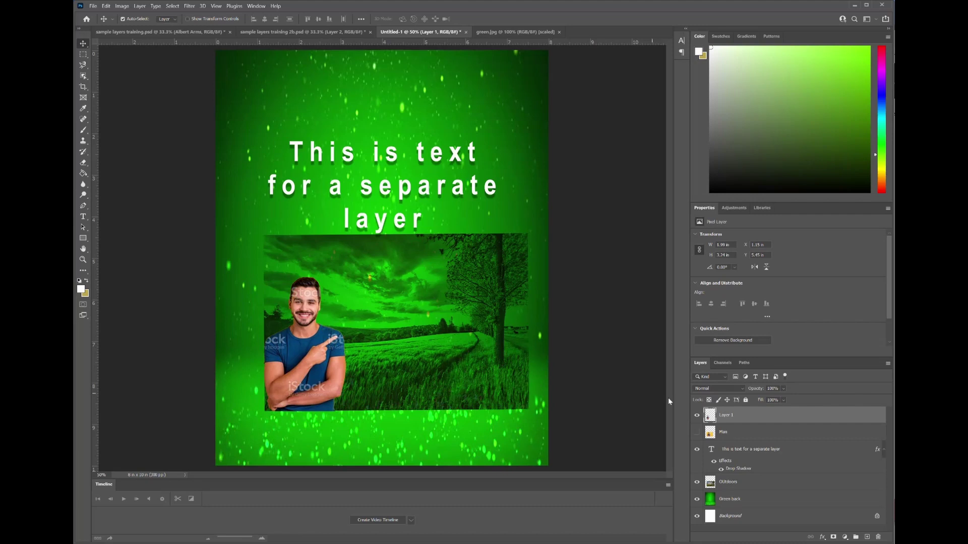
Hide the cut-out layer, show the Man layer again, and make it active with the Object Selection tool.
left_click(696, 415)
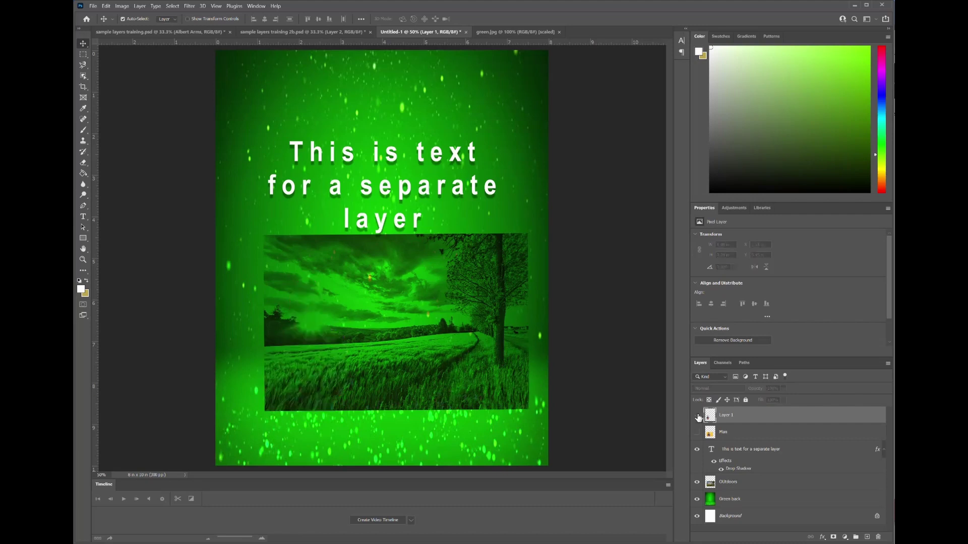
left_click(696, 433)
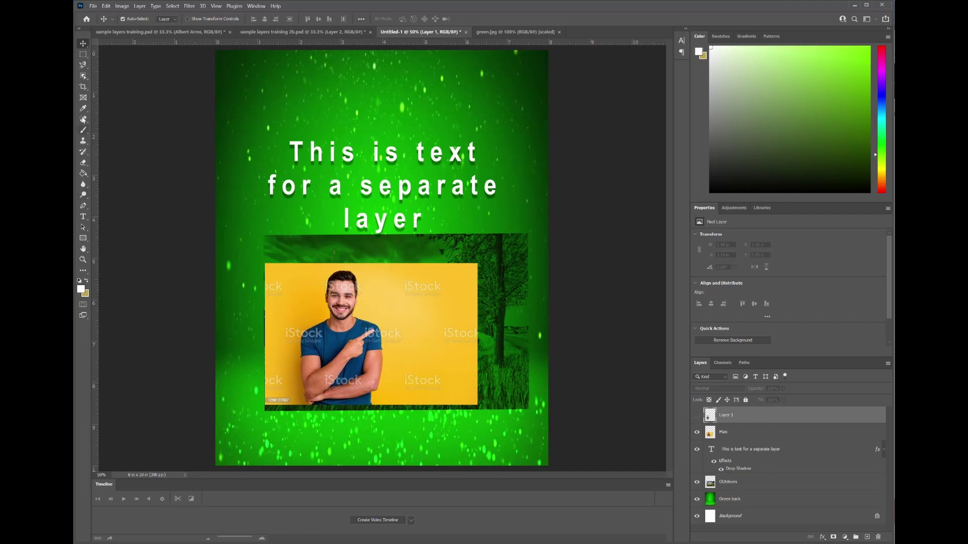
left_click(84, 76)
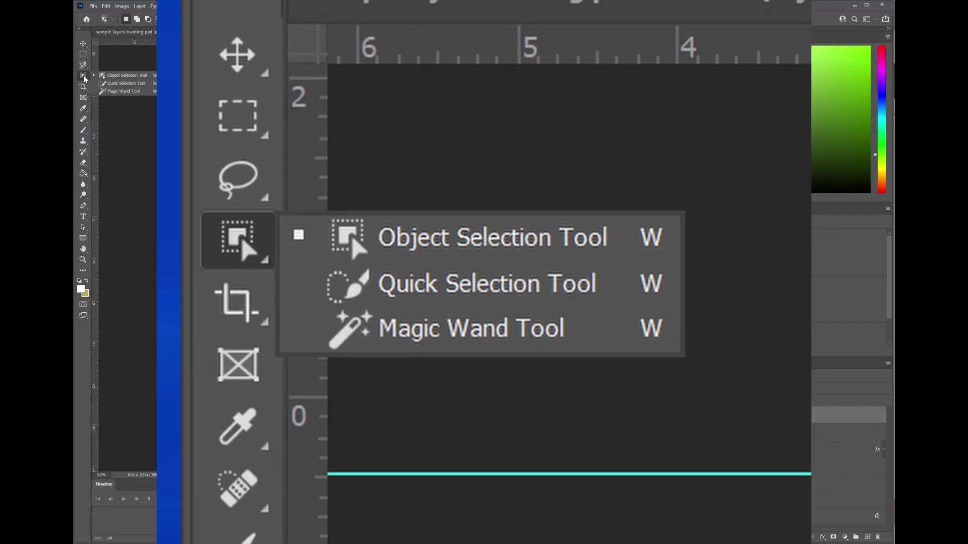
left_click(109, 76)
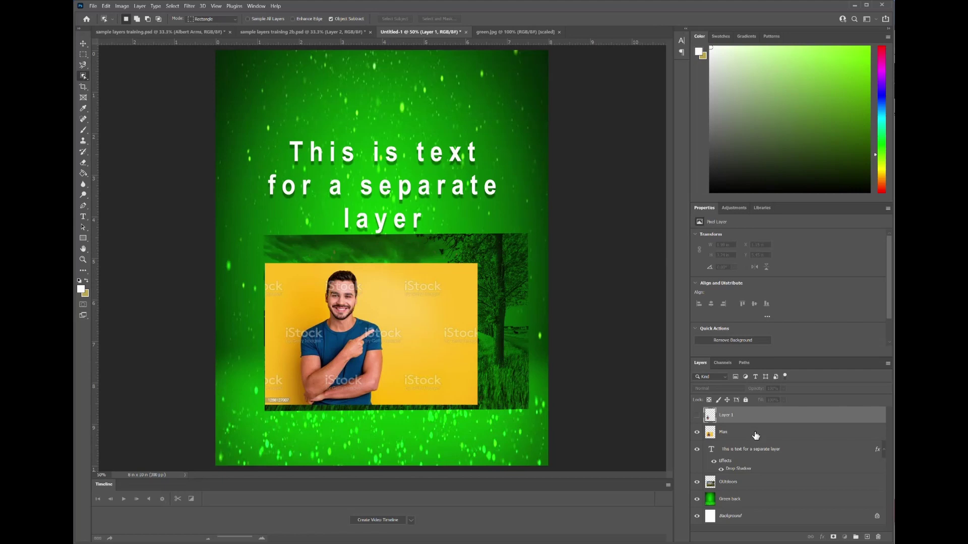
left_click(755, 433)
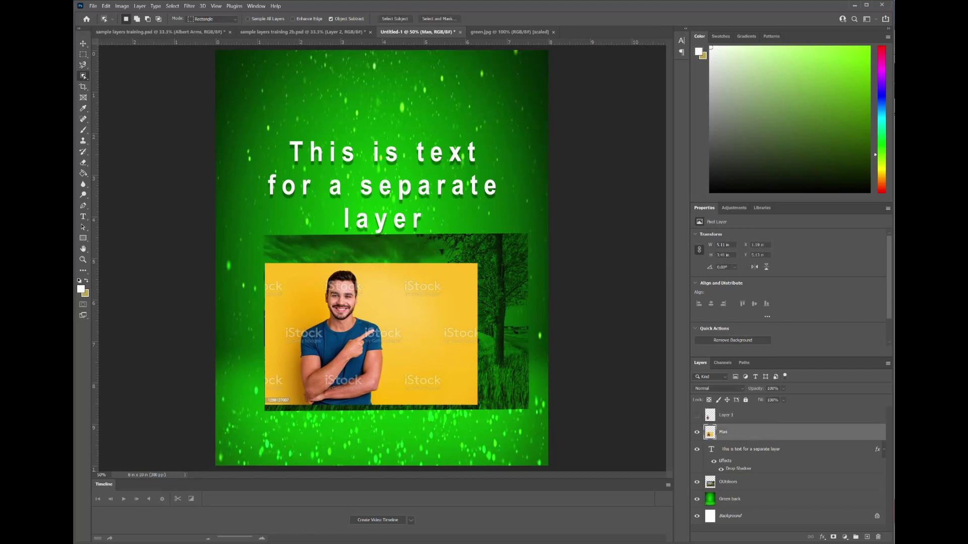
Select the man as the subject on the Man layer and invert the selection.
left_click(389, 19)
left_click(172, 6)
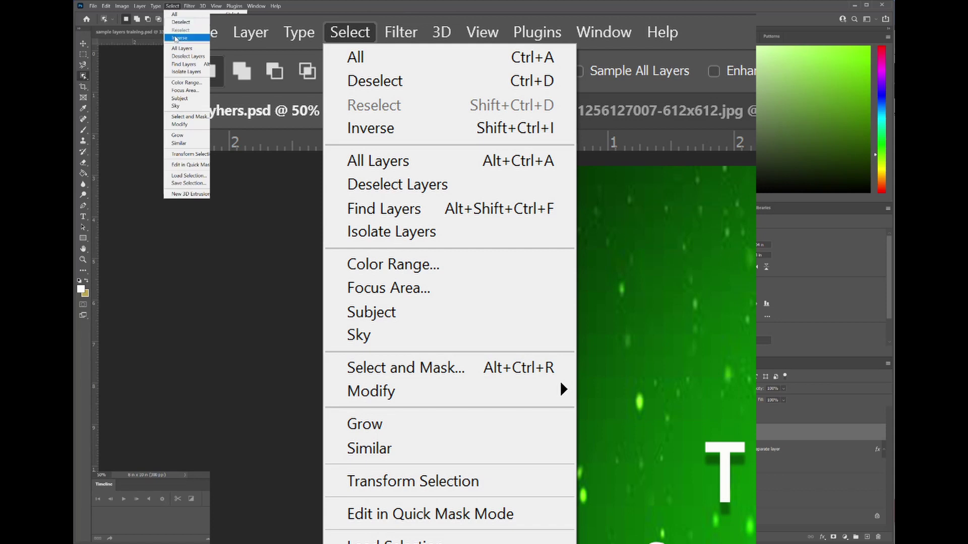
left_click(176, 38)
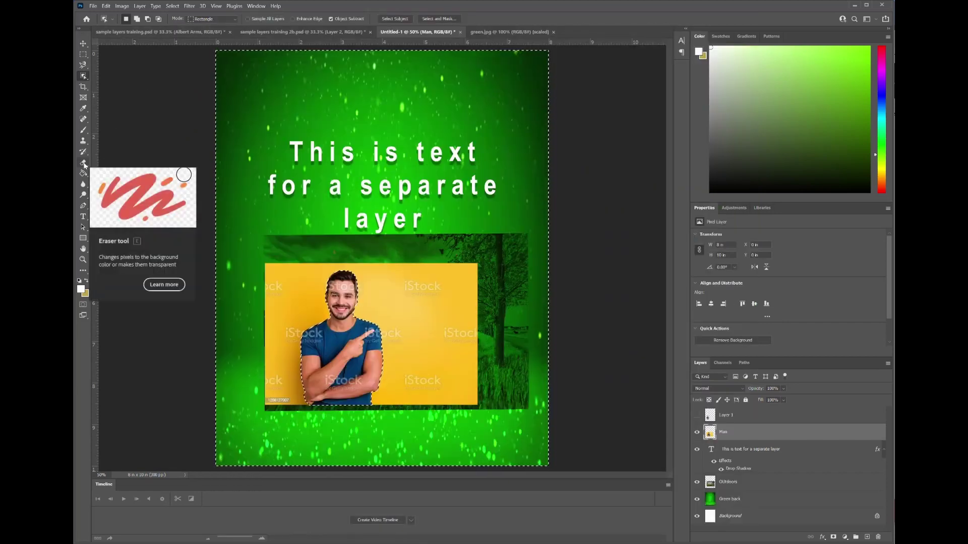
Erase the yellow background around the man on the Man layer with the Eraser tool, and deselect.
left_click(84, 163)
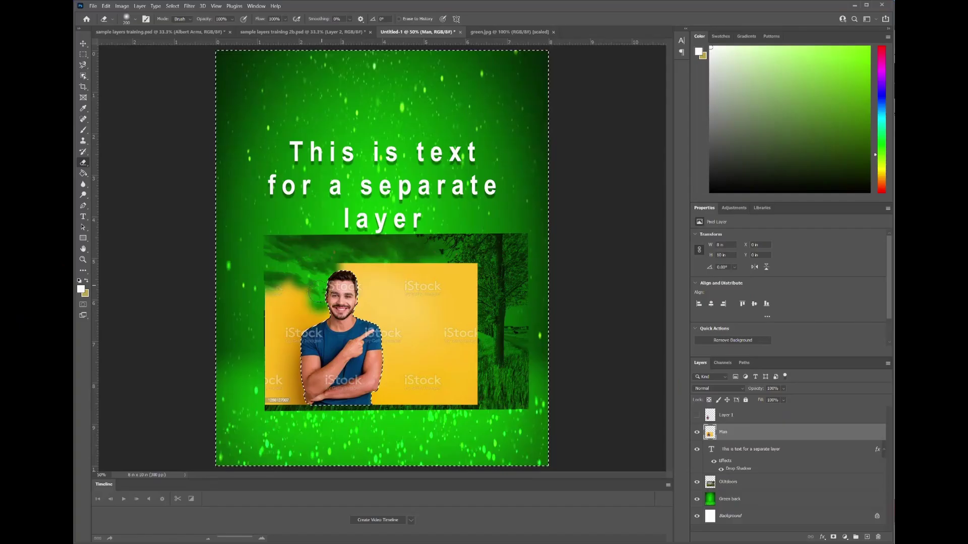
mouse_move(317, 302)
left_mouse_down()
mouse_move(297, 328)
mouse_move(274, 295)
mouse_move(268, 414)
mouse_move(284, 396)
mouse_move(295, 416)
mouse_move(298, 409)
mouse_move(312, 316)
mouse_move(337, 294)
mouse_move(346, 268)
left_mouse_up()
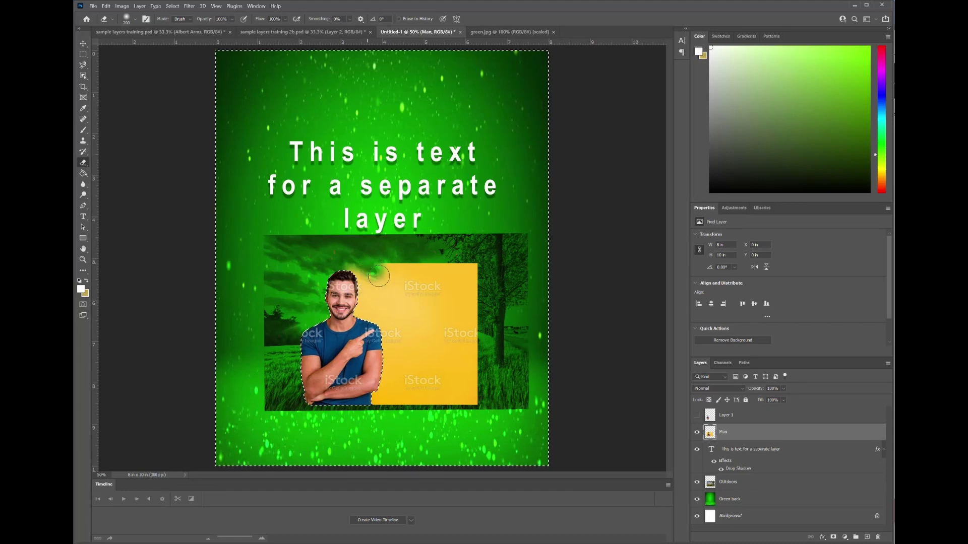
mouse_move(383, 277)
left_mouse_down()
mouse_move(345, 254)
mouse_move(377, 283)
mouse_move(379, 308)
mouse_move(369, 272)
mouse_move(363, 309)
mouse_move(406, 352)
mouse_move(377, 410)
mouse_move(405, 410)
mouse_move(421, 383)
left_mouse_up()
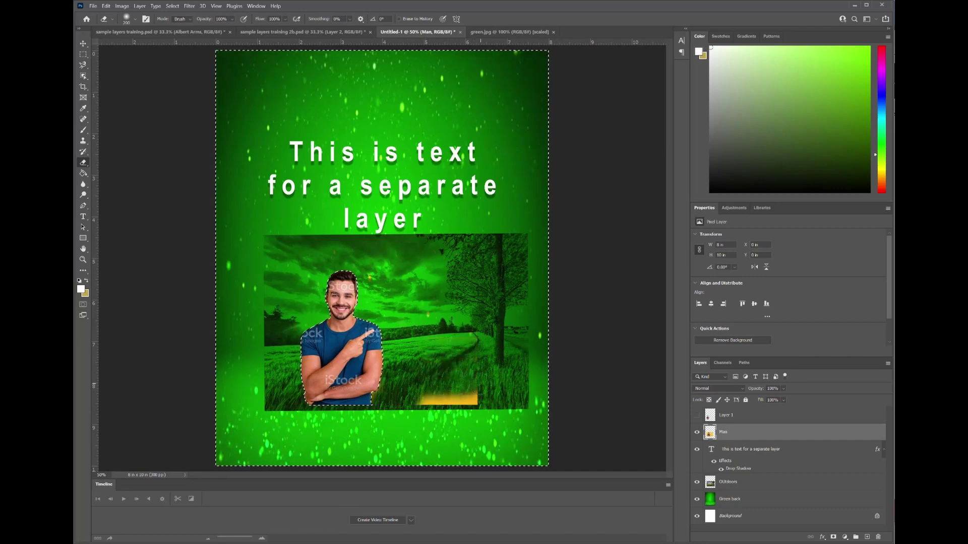
left_click_drag(475, 390, 434, 404)
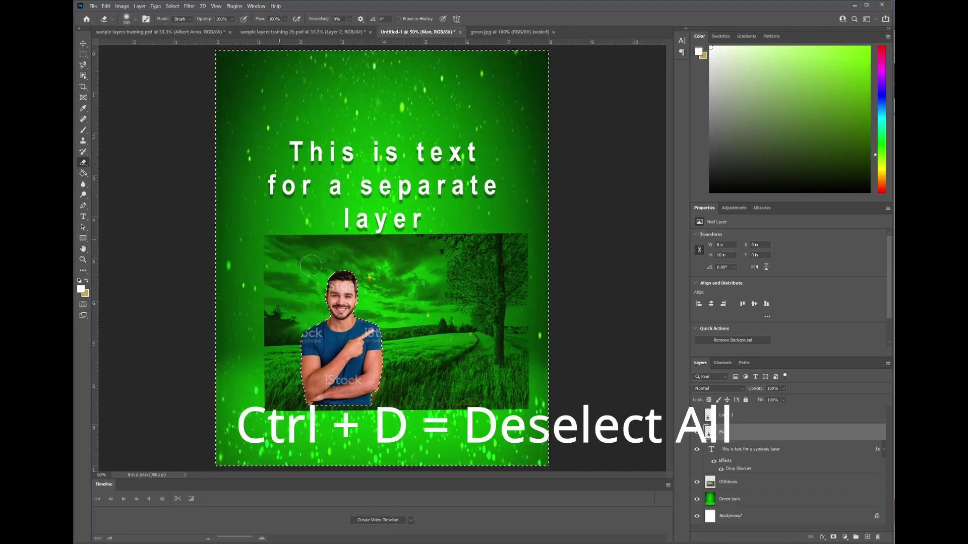
key("ctrl+d")
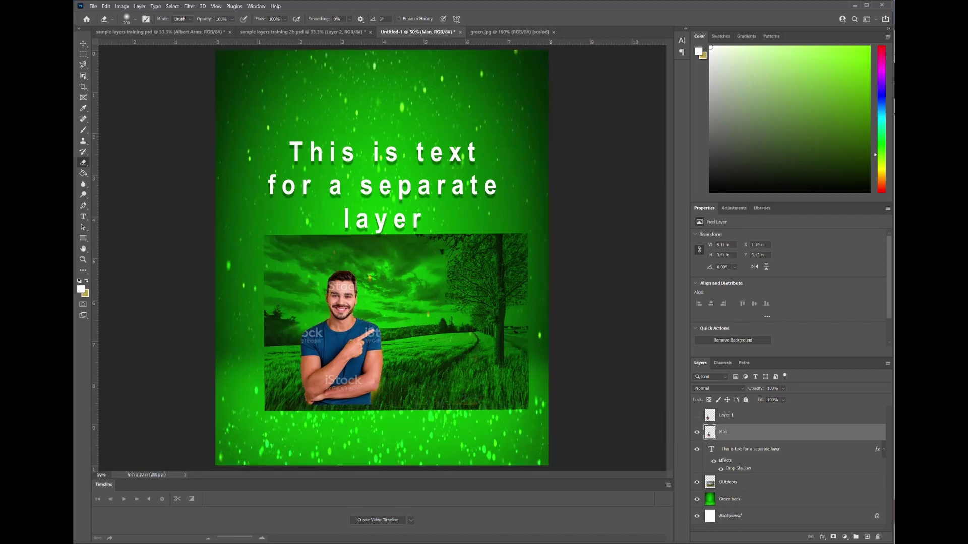
Make Layer 1 active and visible, and move its cut-out man straight up so he overlaps the start of the text.
left_click(84, 44)
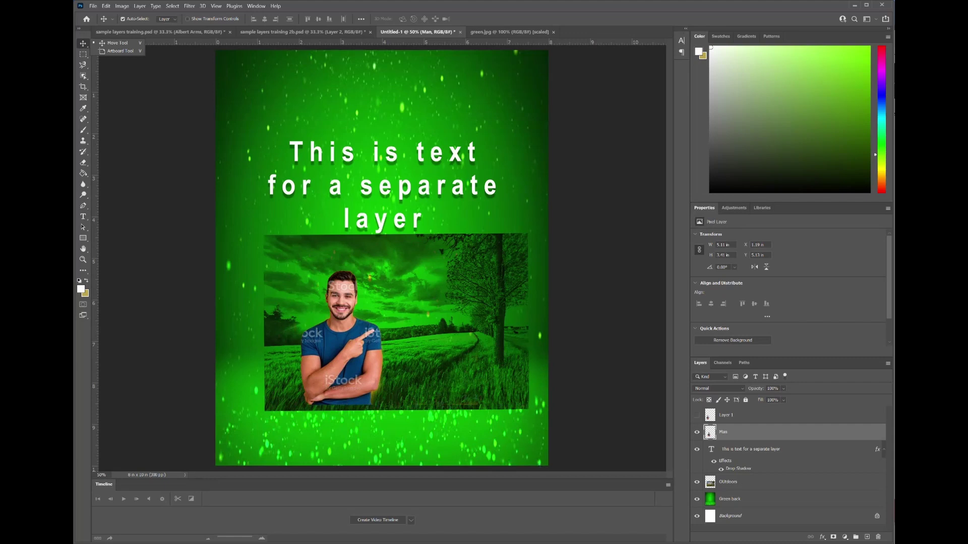
left_click(753, 414)
left_click(754, 414)
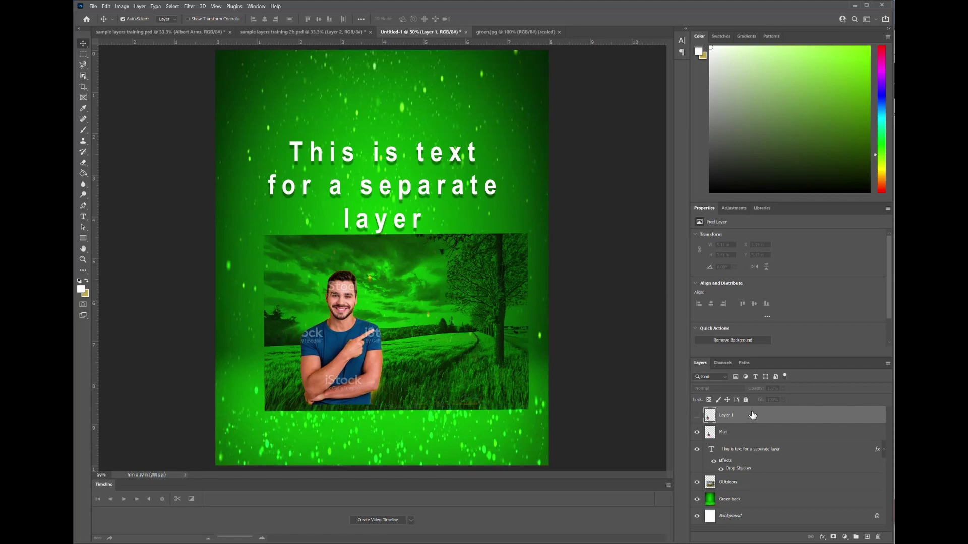
left_click(696, 415)
left_click_drag(316, 340, 317, 172)
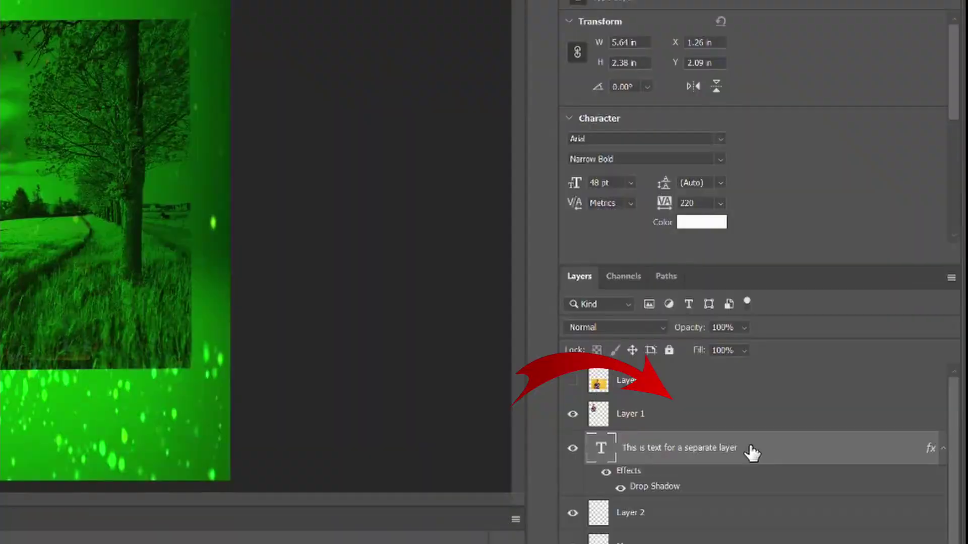
Reorder the text layer above Layer 1 so the text sits in front of the upper cut-out man.
left_click_drag(812, 453, 813, 431)
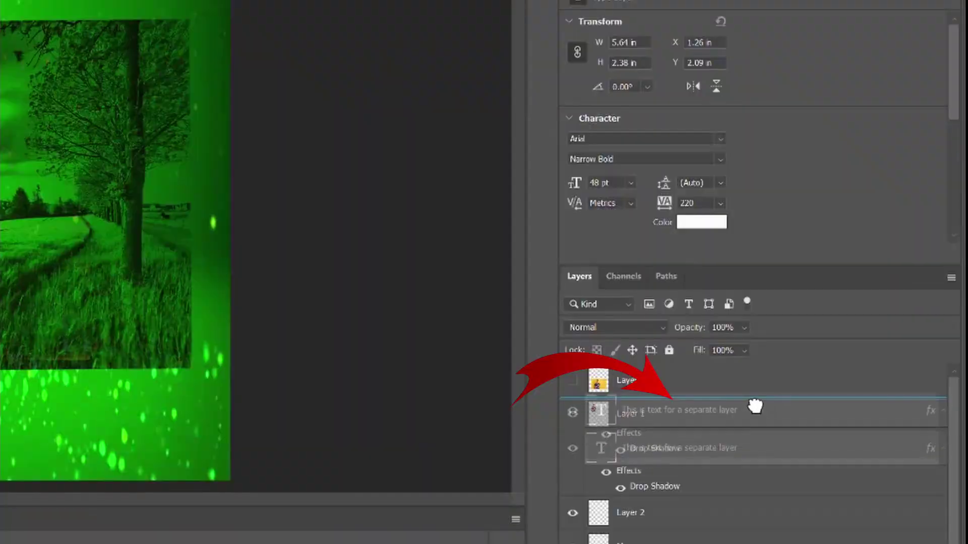
left_click_drag(755, 406, 756, 410)
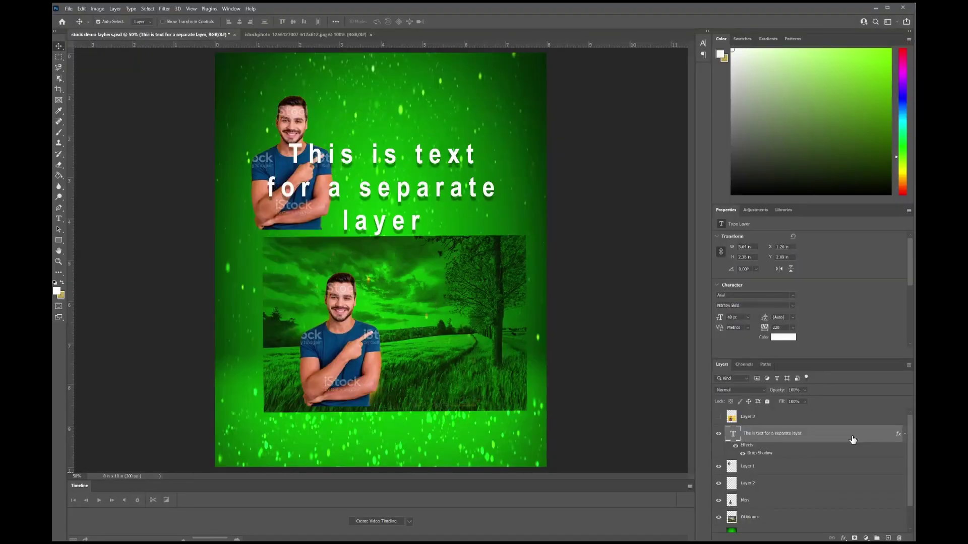
Try the Green back layer above the Outdoors layer, and restack Outdoors above Green back.
scroll(812, 484, "down", 1)
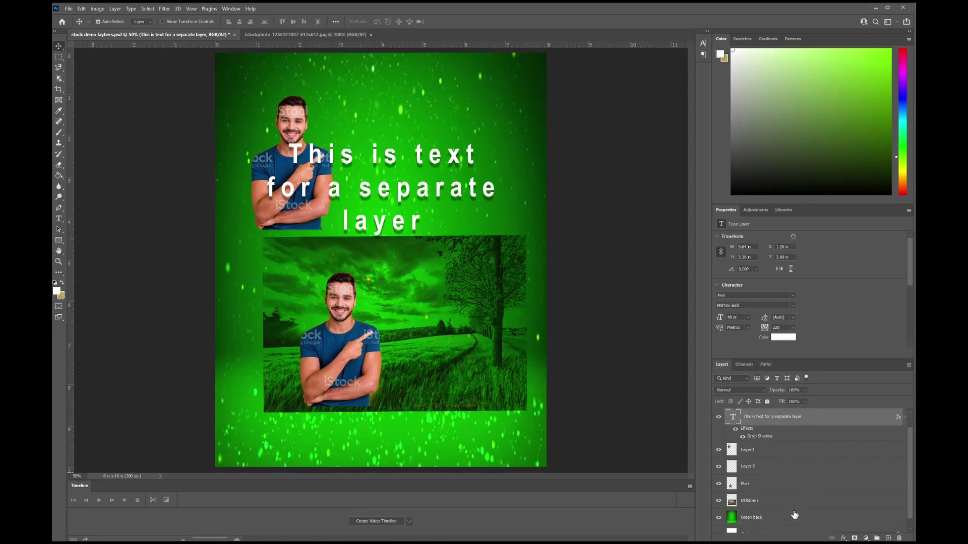
left_click_drag(797, 521, 795, 500)
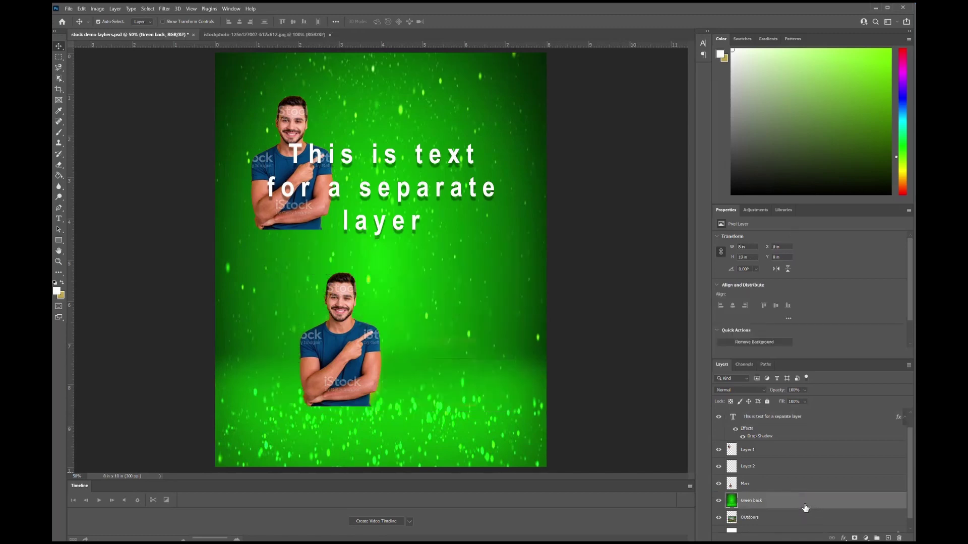
left_click_drag(806, 509, 805, 510)
left_click(799, 523)
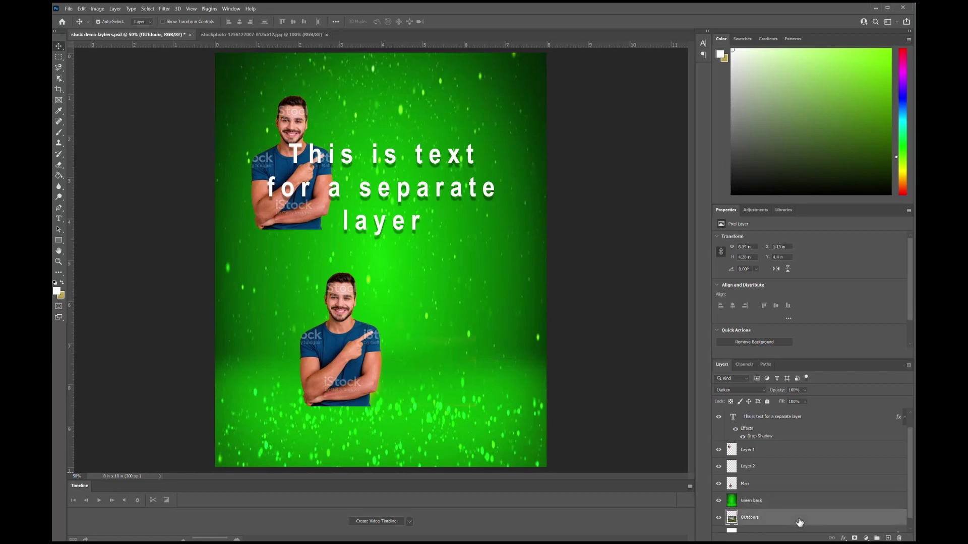
left_click_drag(799, 522, 798, 501)
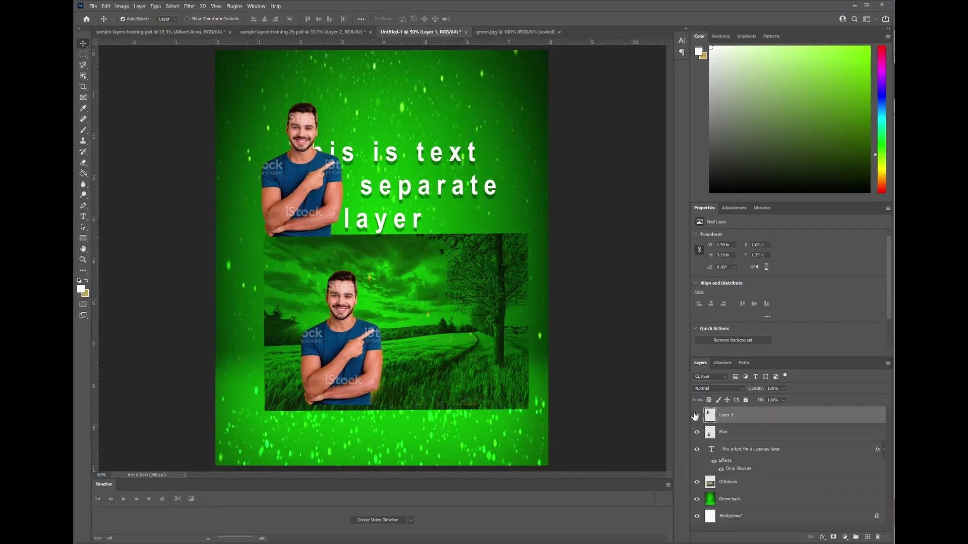
Hide Layer 1 with the upper cut-out man.
left_click(696, 414)
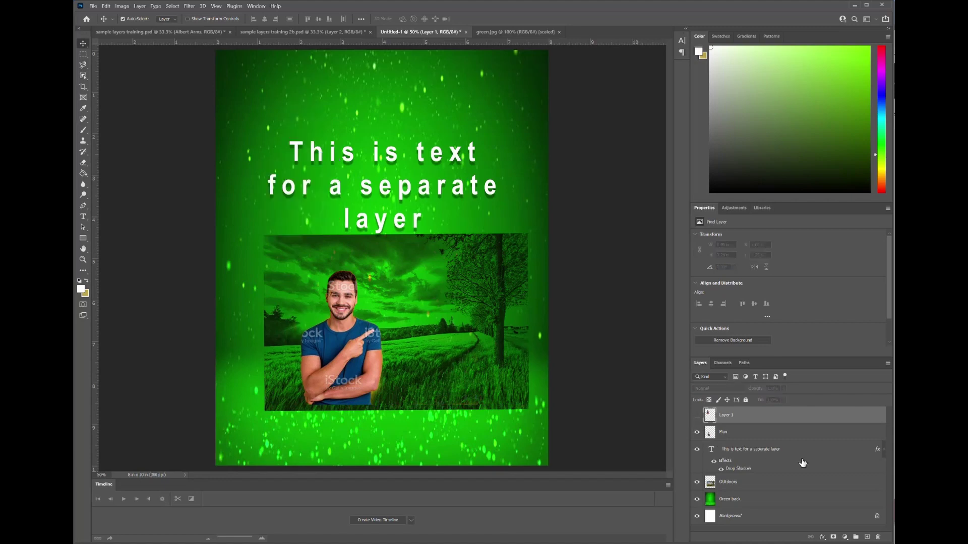